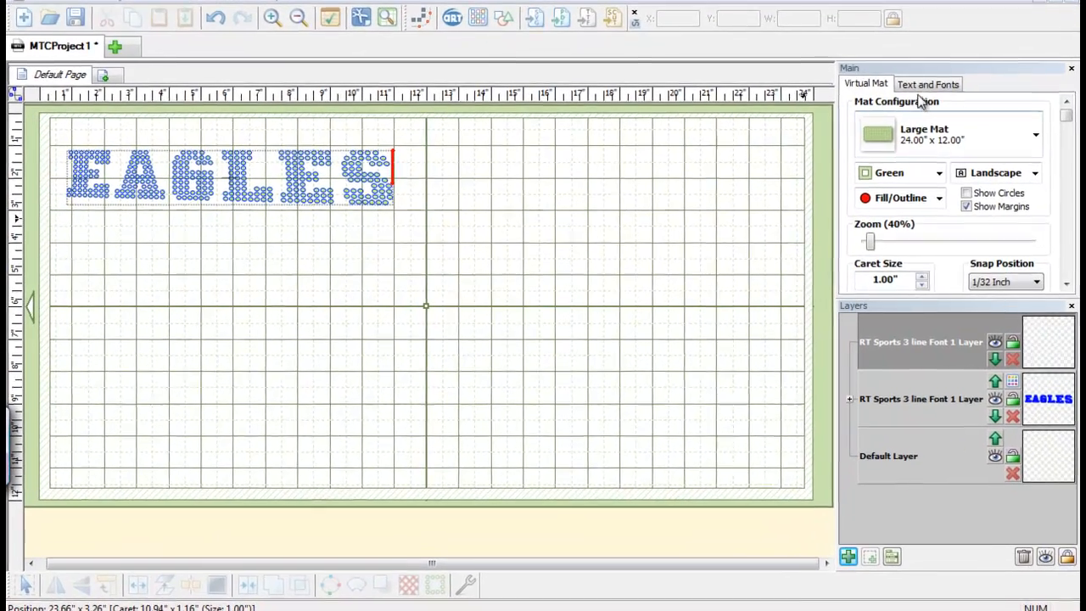
- Choose RT Sports 3 line Font 1 as the installed font for new text
{"action": "left_click", "coordinate": [894, 103]}
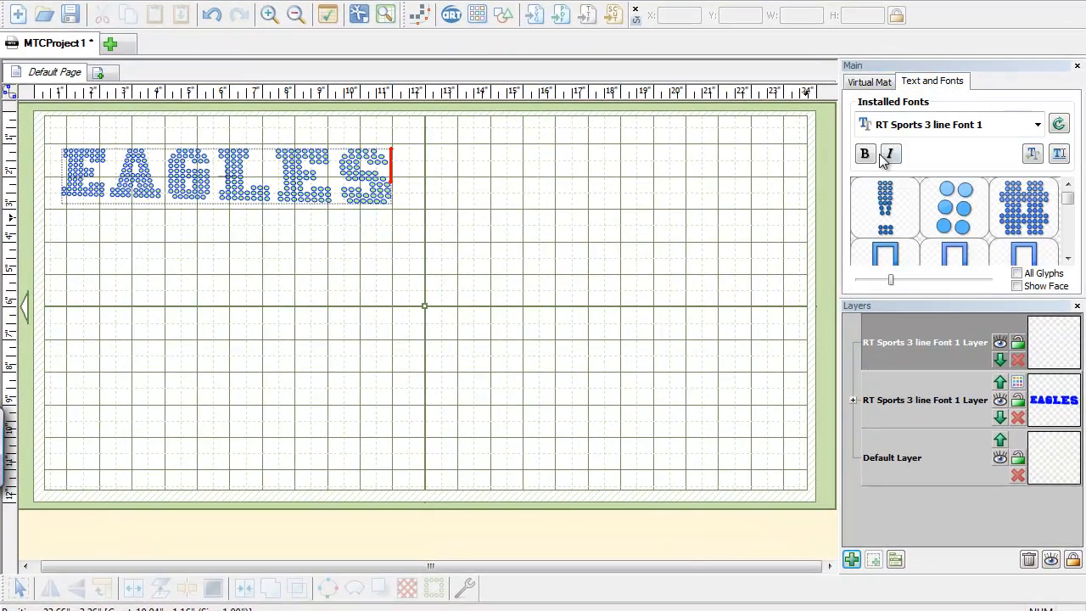
{"action": "left_click", "coordinate": [1038, 125]}
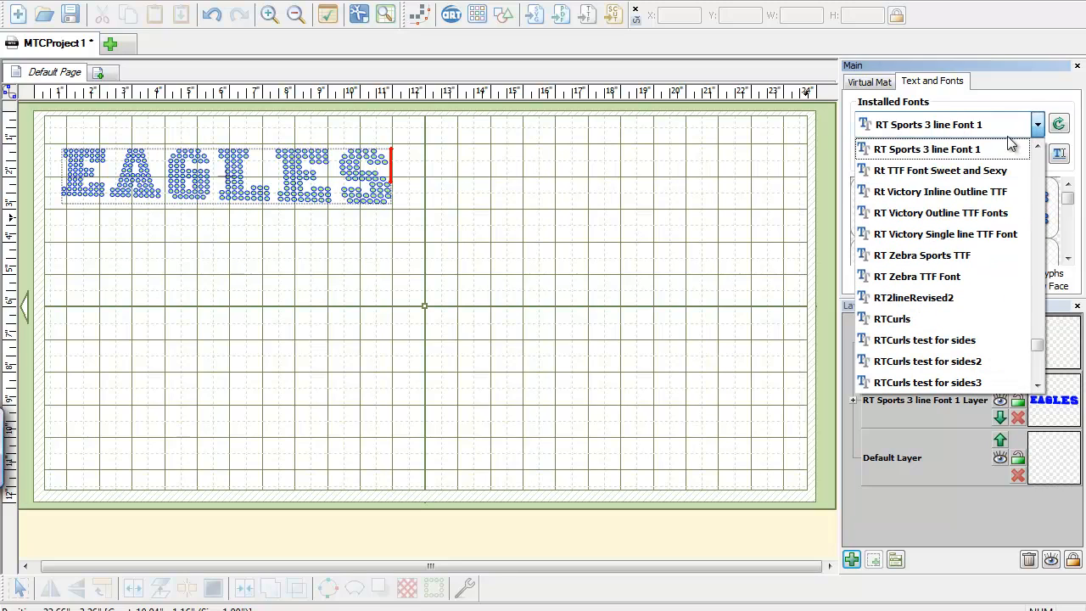
{"action": "left_click", "coordinate": [904, 129]}
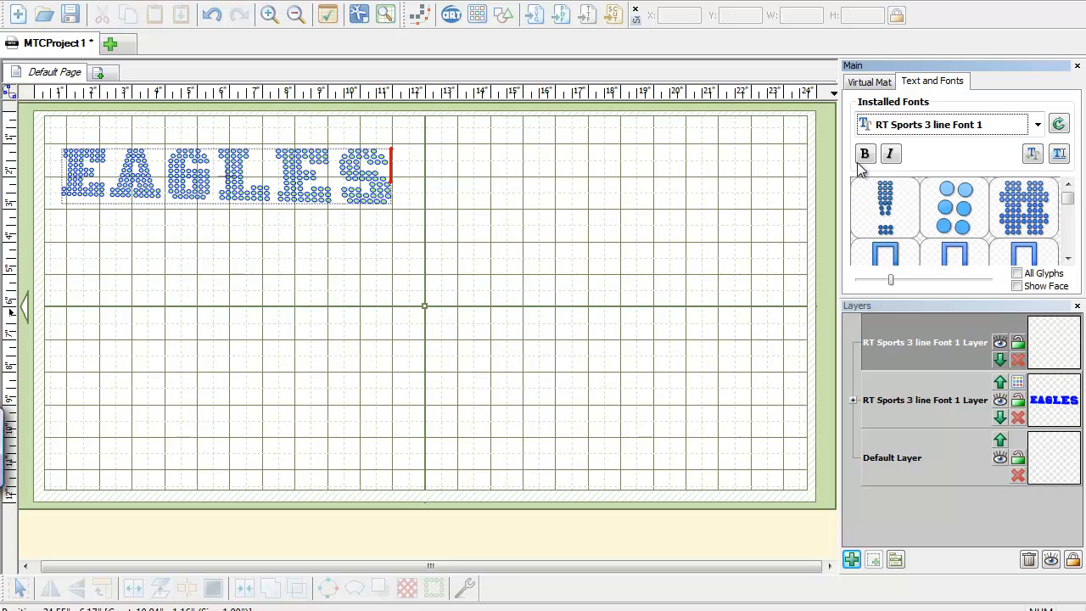
- Add a text group reading GRANNY in all capitals, with no splitting and no rotation
{"action": "left_click", "coordinate": [1059, 156]}
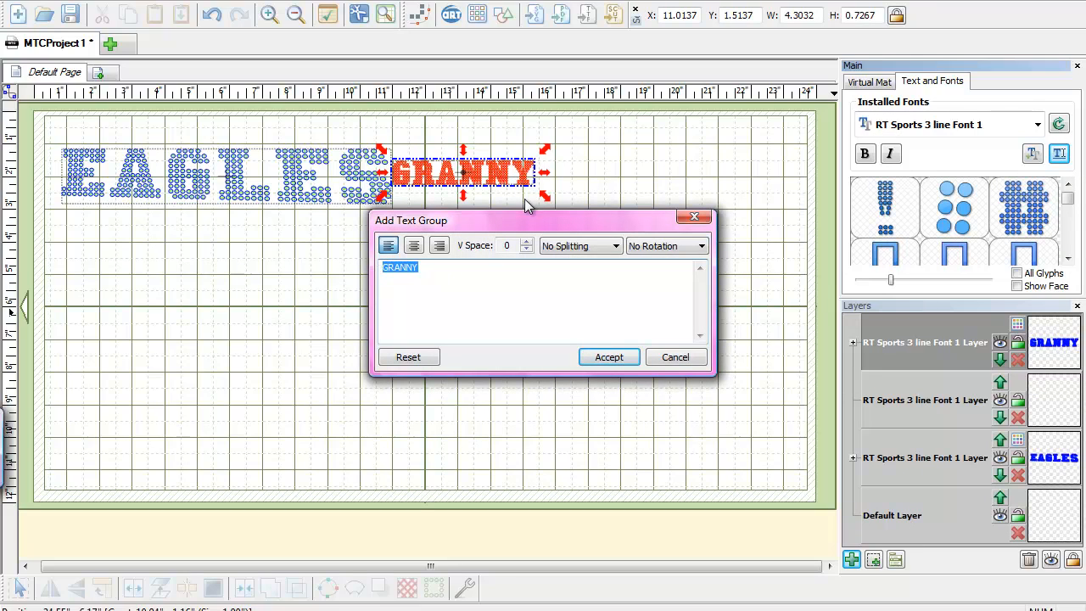
{"action": "left_click", "coordinate": [674, 358]}
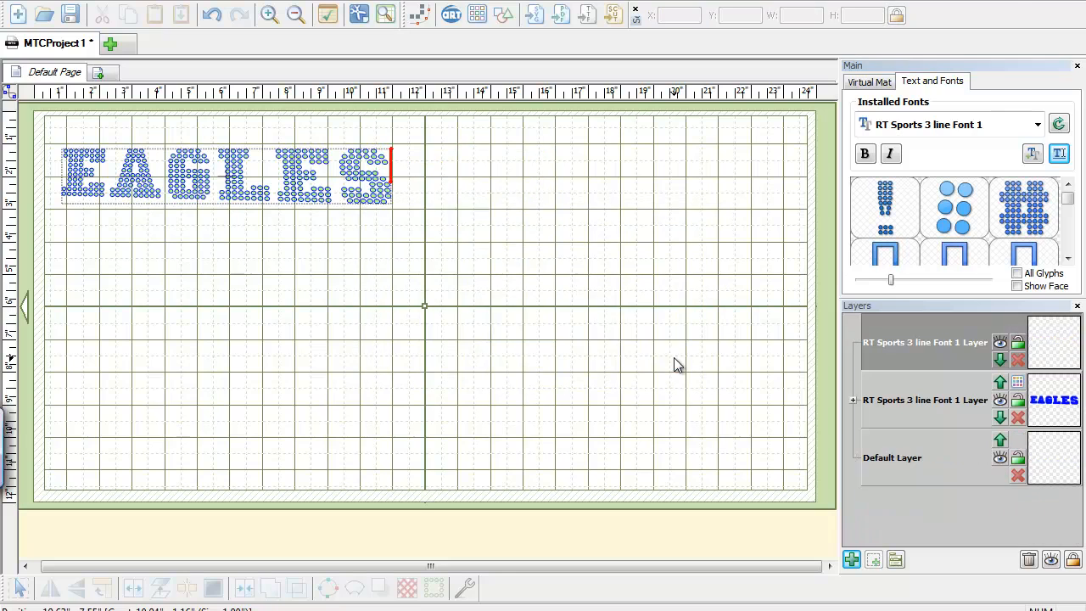
{"action": "left_click", "coordinate": [1059, 154]}
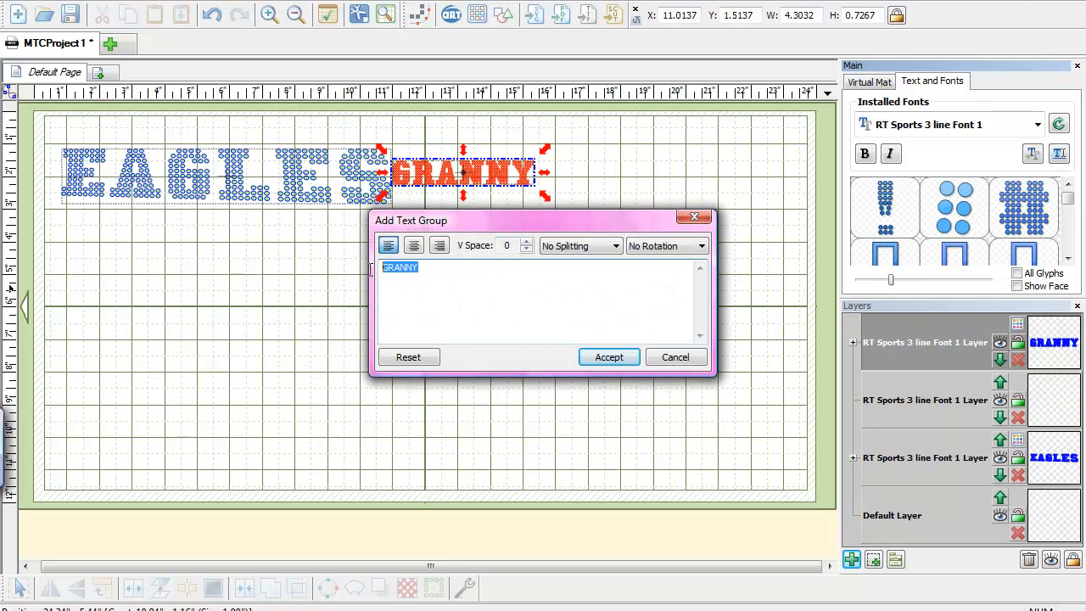
{"action": "key", "text": "BackSpace"}
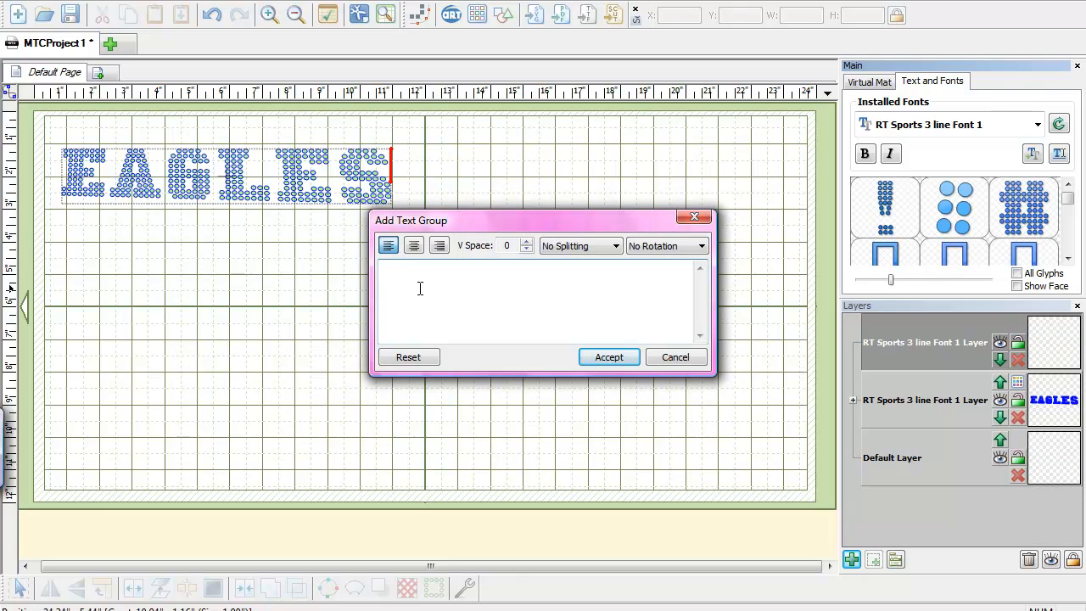
{"action": "type", "text": "GRanny"}
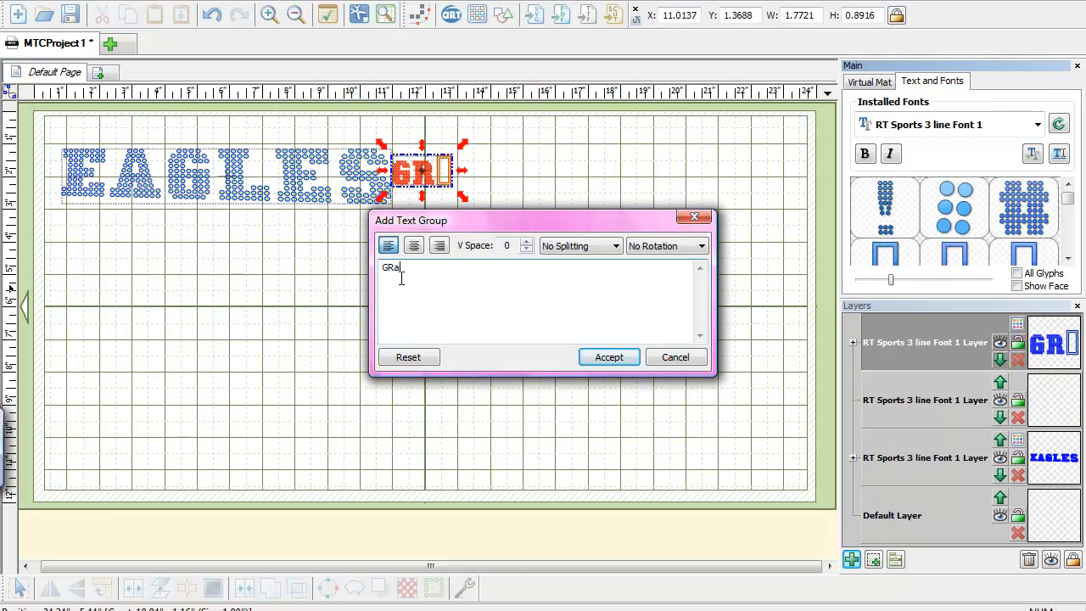
{"action": "key", "text": "BackSpace"}
{"action": "key", "text": "BackSpace"}
{"action": "key", "text": "BackSpace"}
{"action": "key", "text": "BackSpace"}
{"action": "key", "text": "BackSpace"}
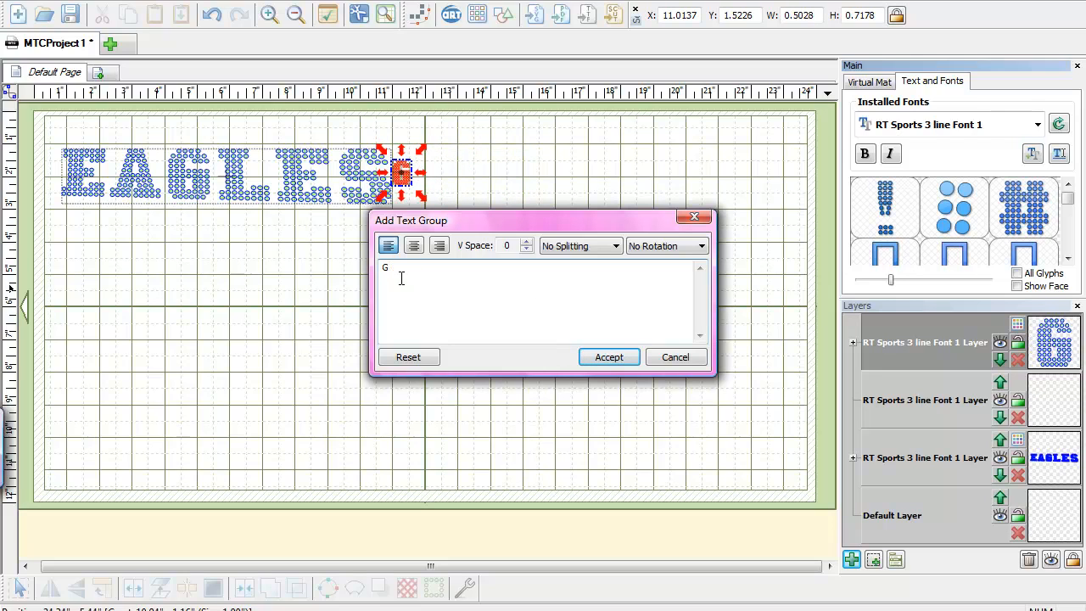
{"action": "type", "text": "ra"}
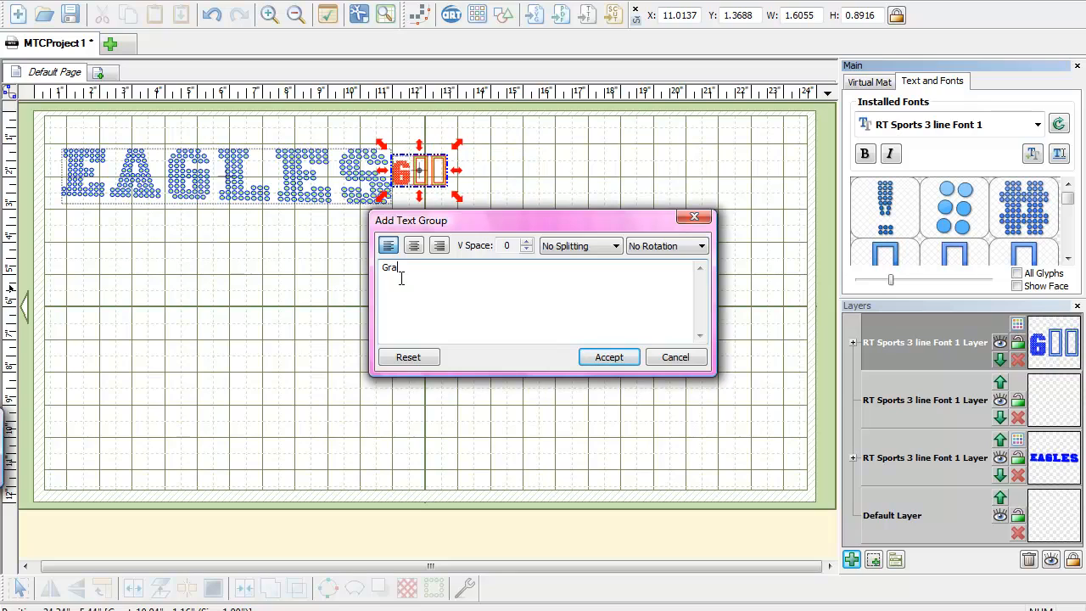
{"action": "key", "text": "BackSpace"}
{"action": "key", "text": "BackSpace"}
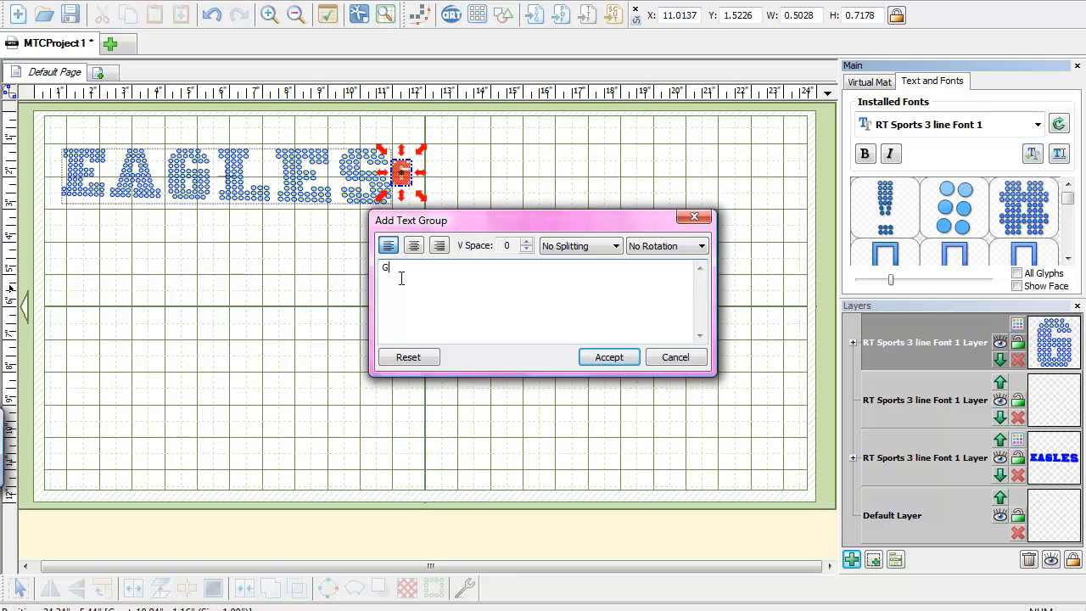
{"action": "type", "text": "RANNY"}
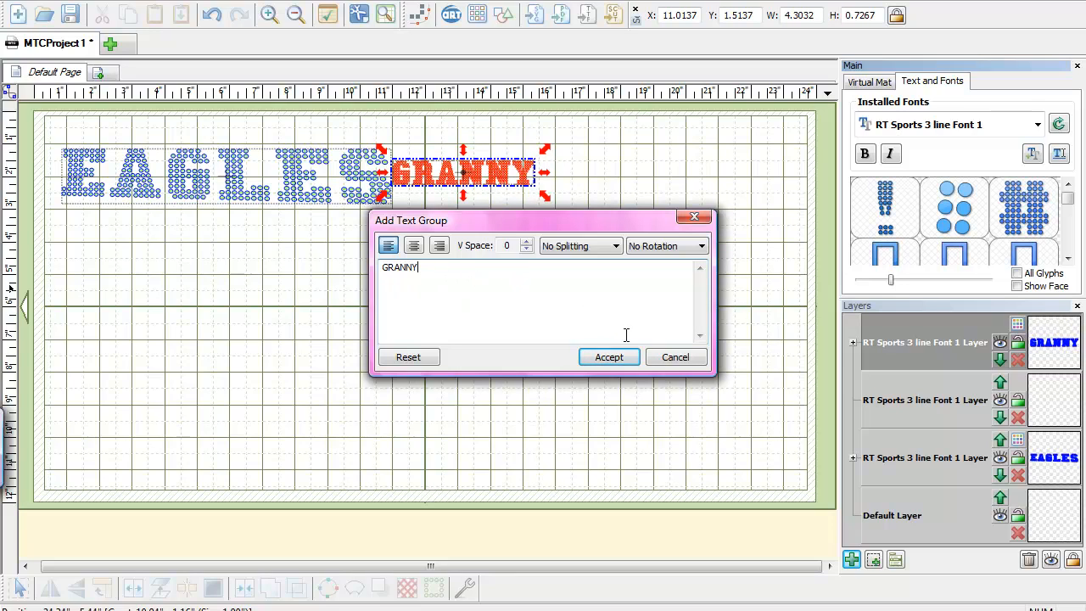
{"action": "left_click", "coordinate": [625, 362]}
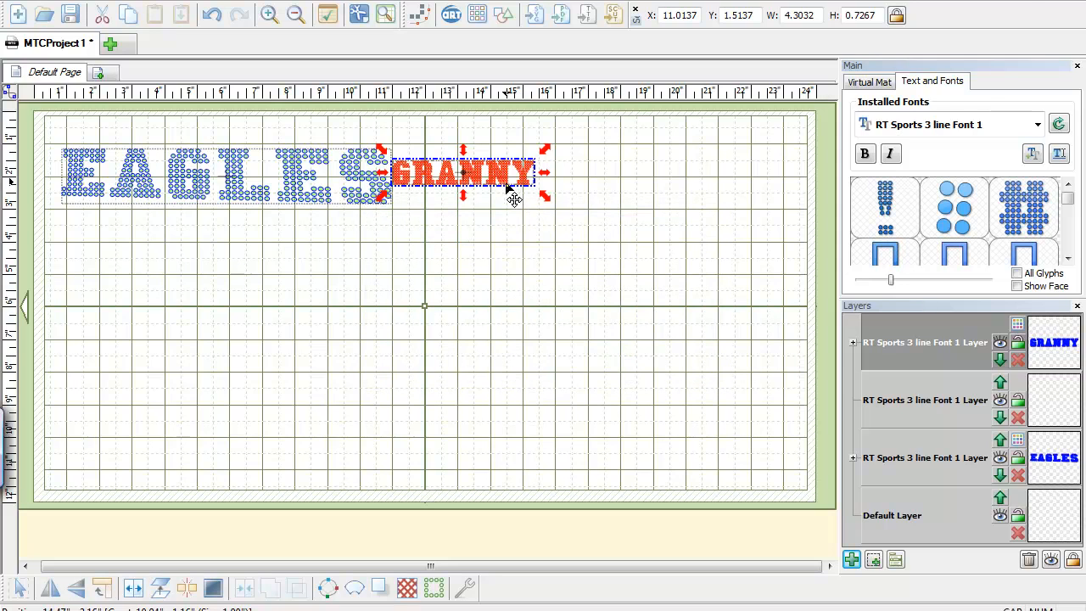
- Move the GRANNY text below the mat's centre line to about X 12.66, Y 6.69, and cycle its handles back to resizing
{"action": "left_click_drag", "start_coordinate": [514, 194], "coordinate": [543, 343]}
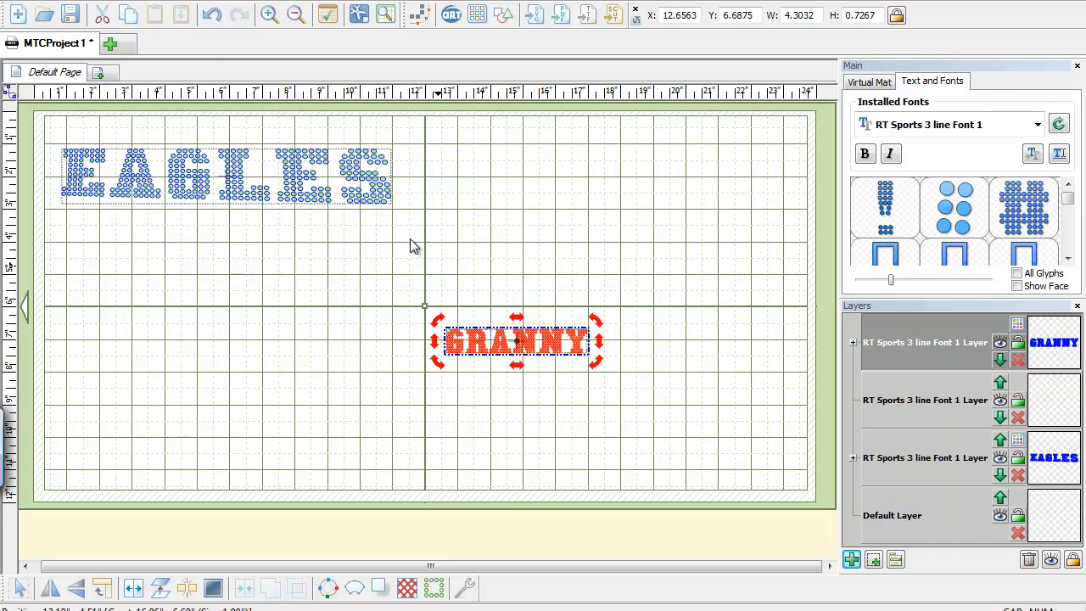
{"action": "left_click", "coordinate": [504, 358]}
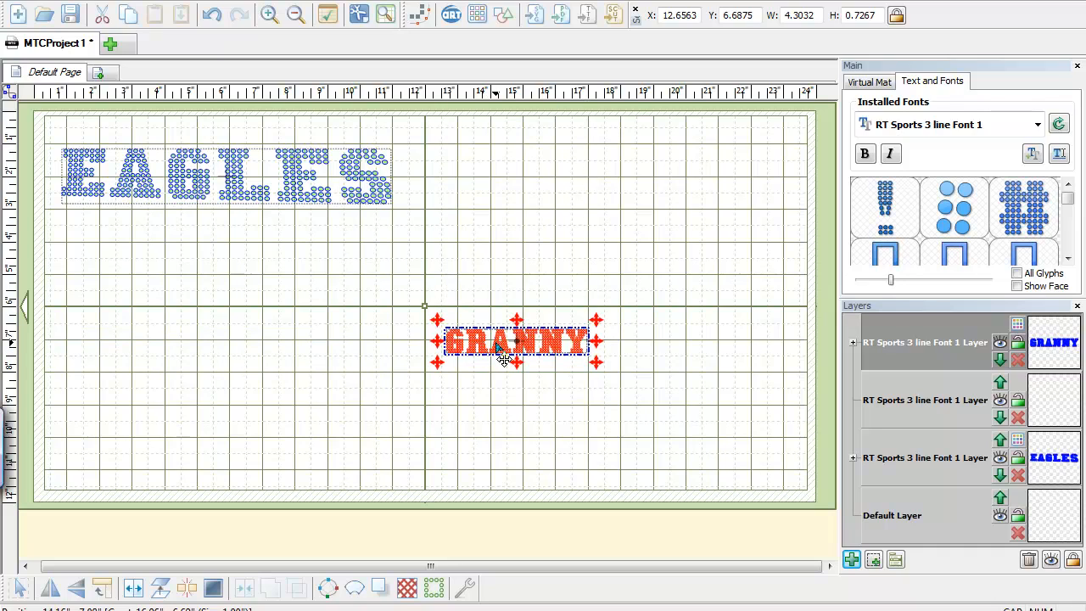
{"action": "left_click", "coordinate": [504, 358]}
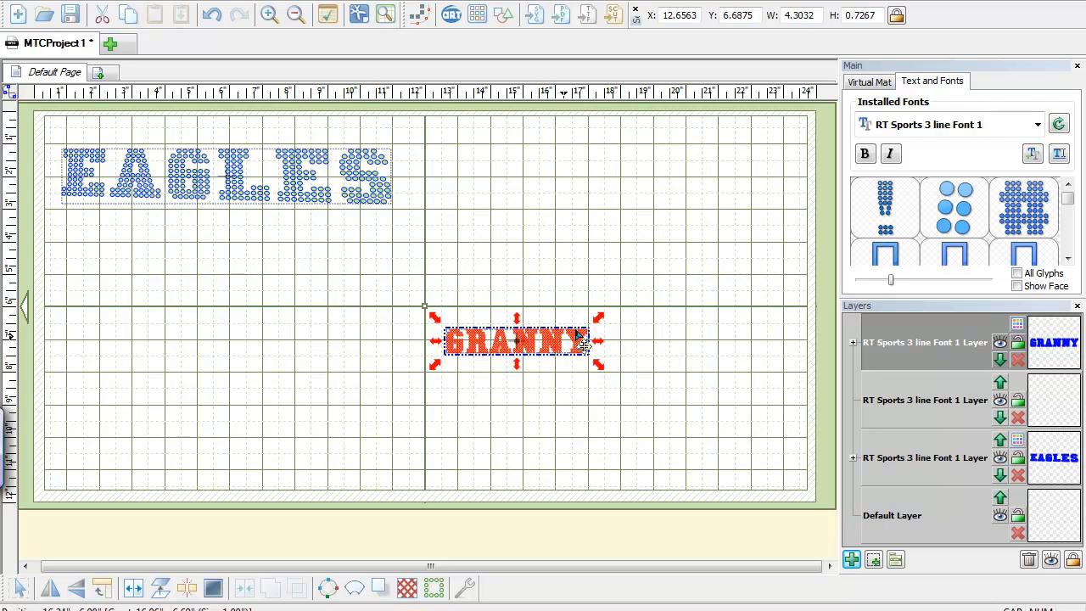
{"action": "left_click", "coordinate": [487, 351]}
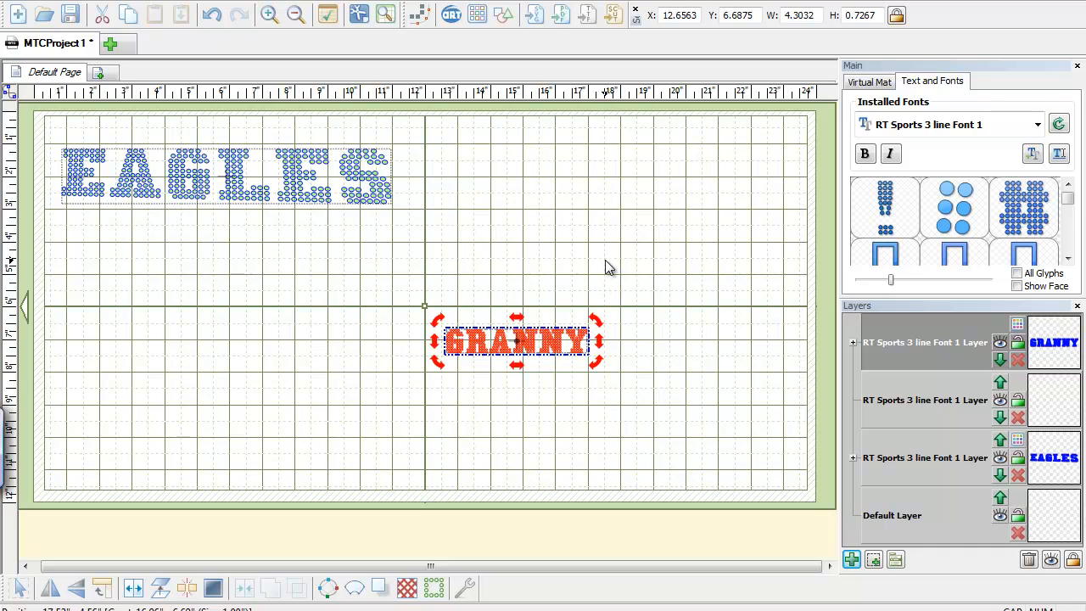
{"action": "left_click", "coordinate": [514, 348]}
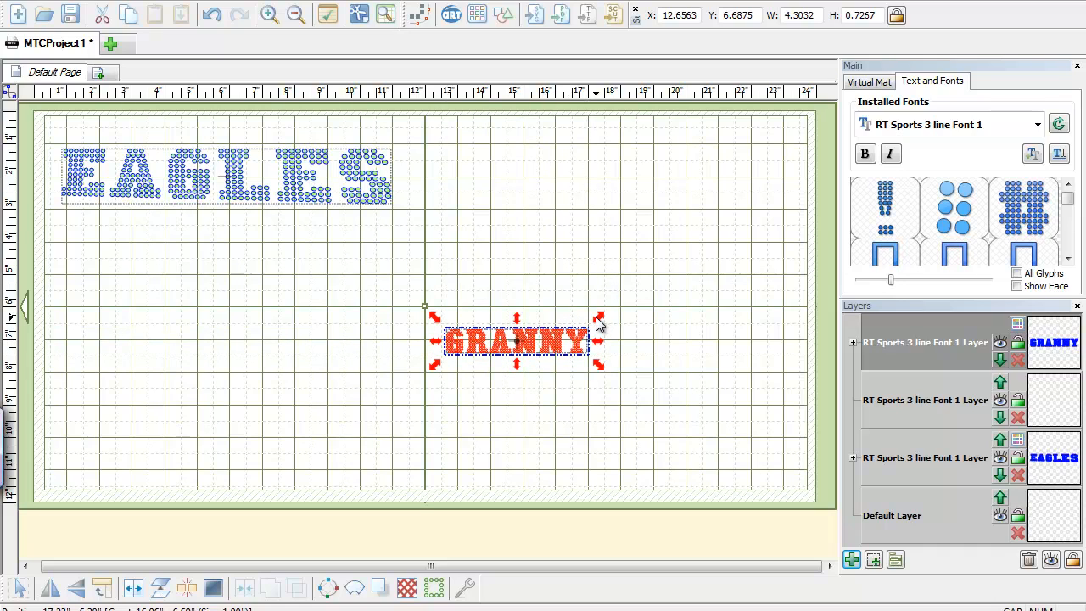
- Enlarge the GRANNY text to about 16.58 by 2.80 inches and place it in the lower middle of the mat, then deselect it
{"action": "left_click_drag", "start_coordinate": [598, 321], "coordinate": [432, 345]}
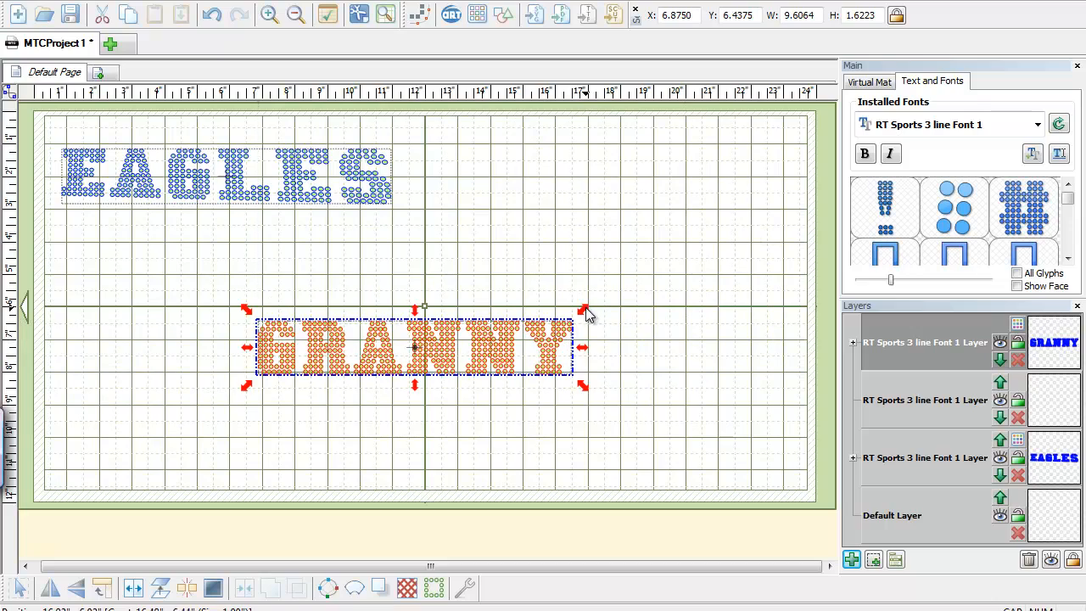
{"action": "left_click_drag", "start_coordinate": [586, 308], "coordinate": [774, 235]}
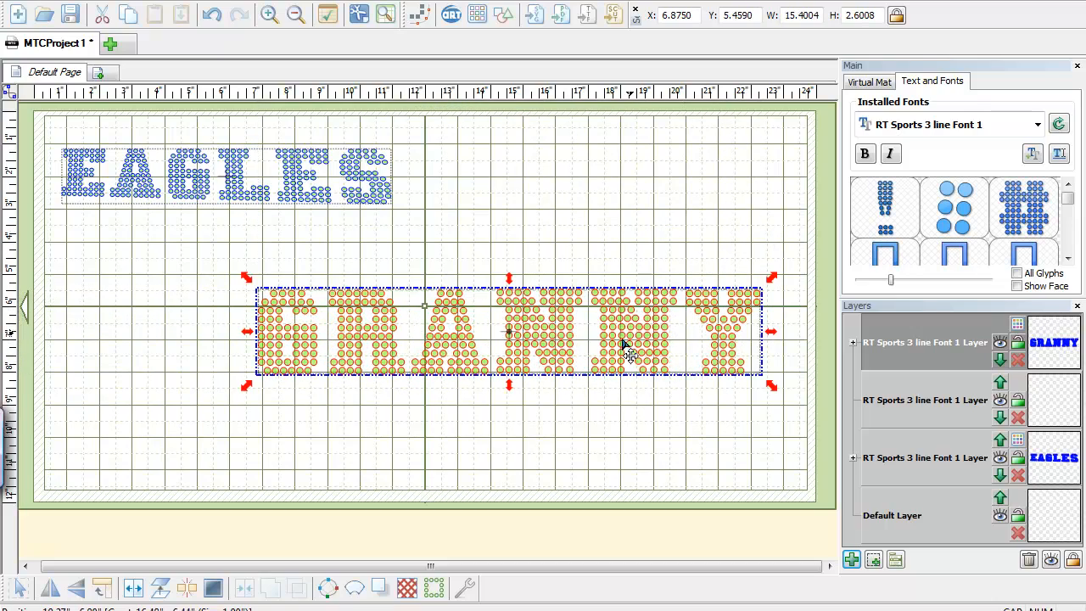
{"action": "left_click_drag", "start_coordinate": [623, 347], "coordinate": [470, 356]}
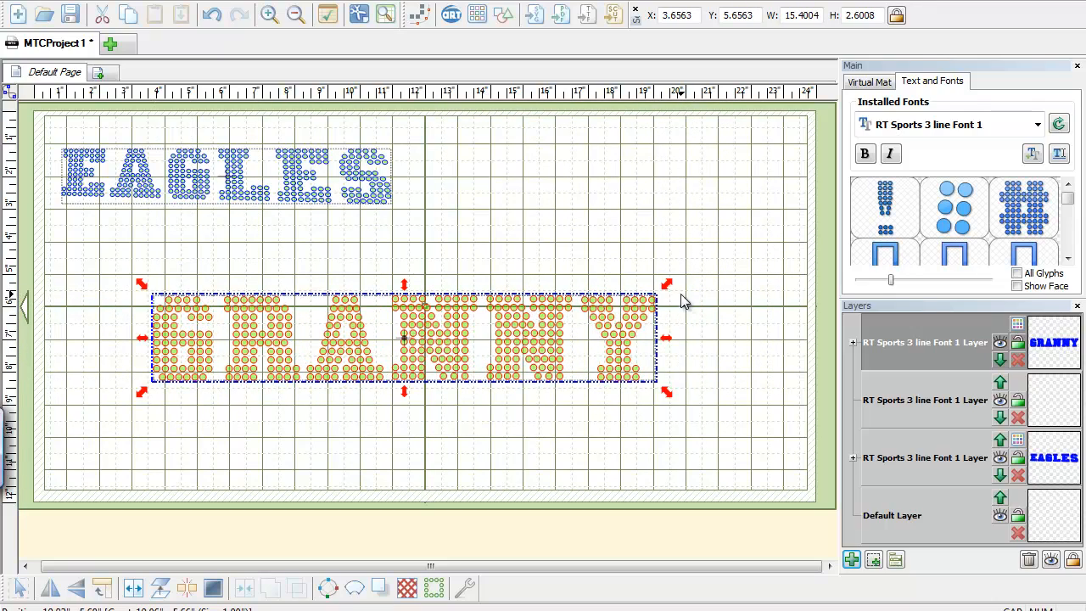
{"action": "left_click_drag", "start_coordinate": [670, 284], "coordinate": [704, 278]}
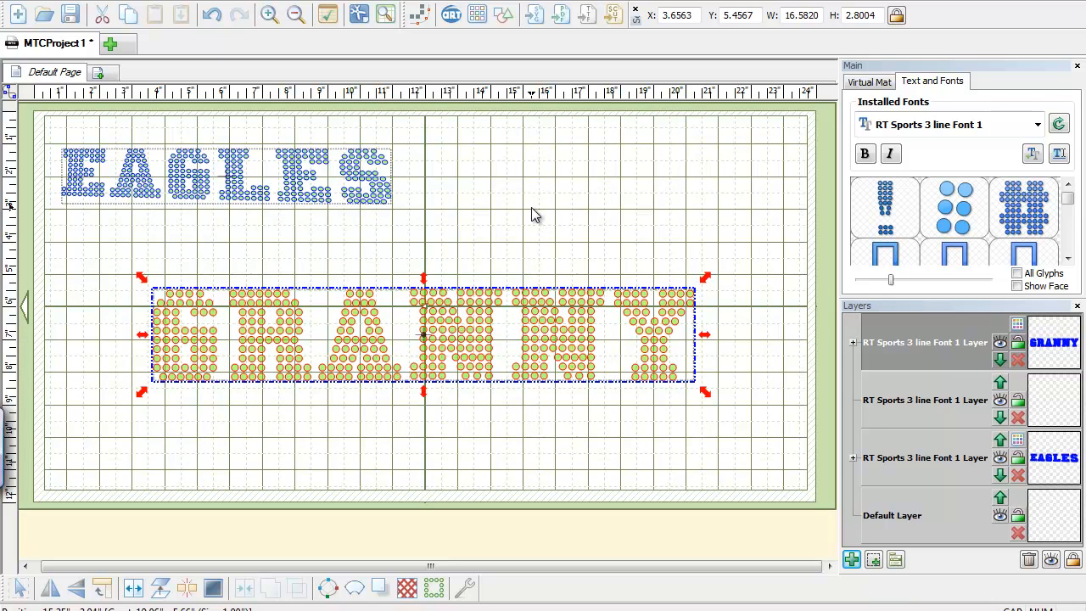
{"action": "left_click", "coordinate": [524, 235]}
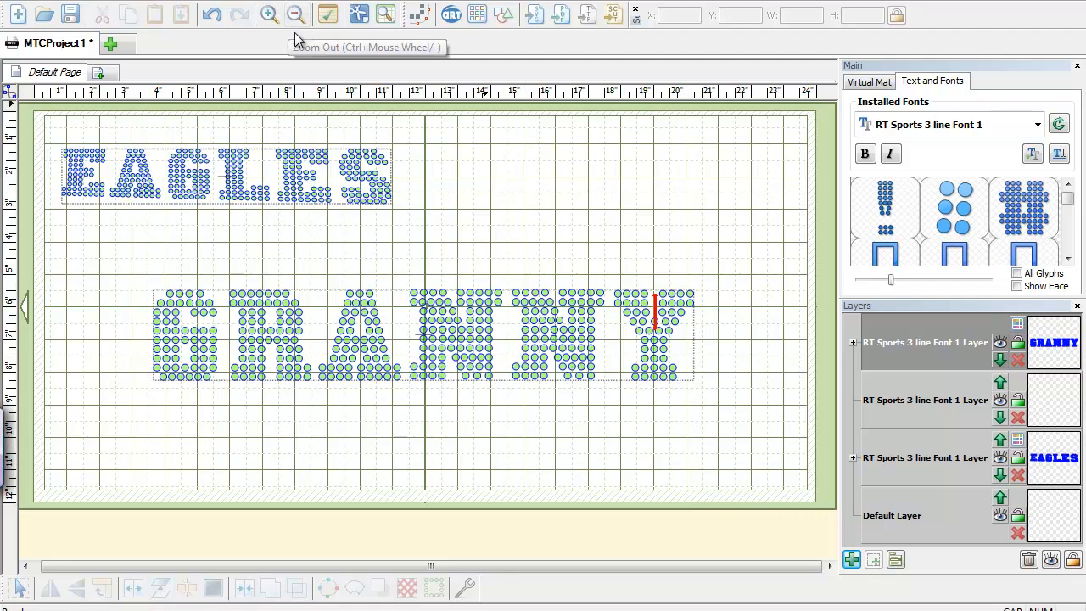
- Add the generic Circle from the Basic Shapes library to the project and minimize the library
{"action": "left_click", "coordinate": [504, 17]}
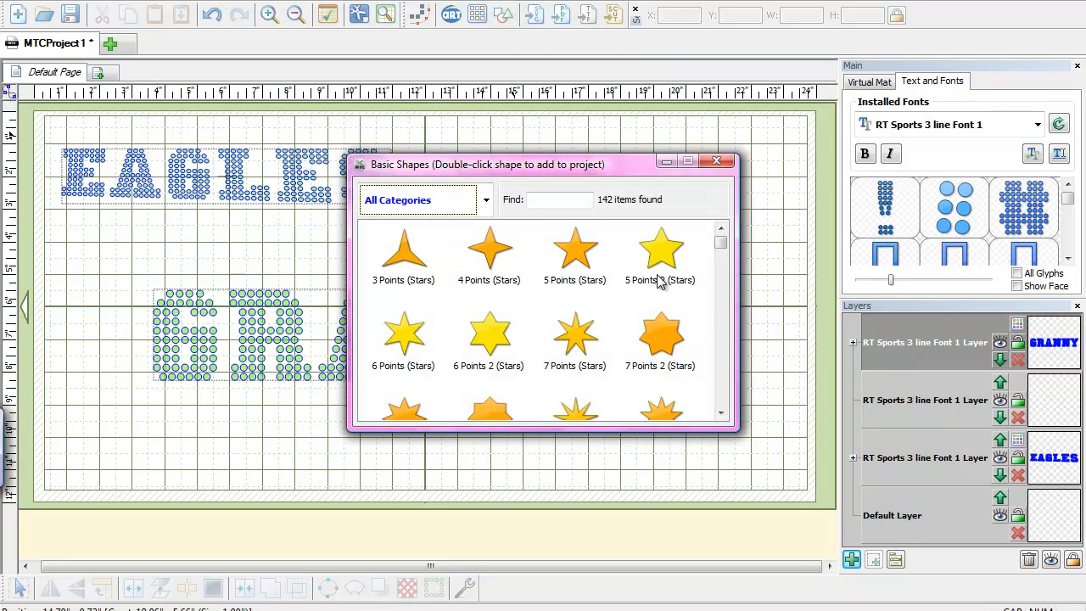
{"action": "left_click_drag", "start_coordinate": [721, 246], "coordinate": [720, 286]}
{"action": "left_click", "coordinate": [567, 237]}
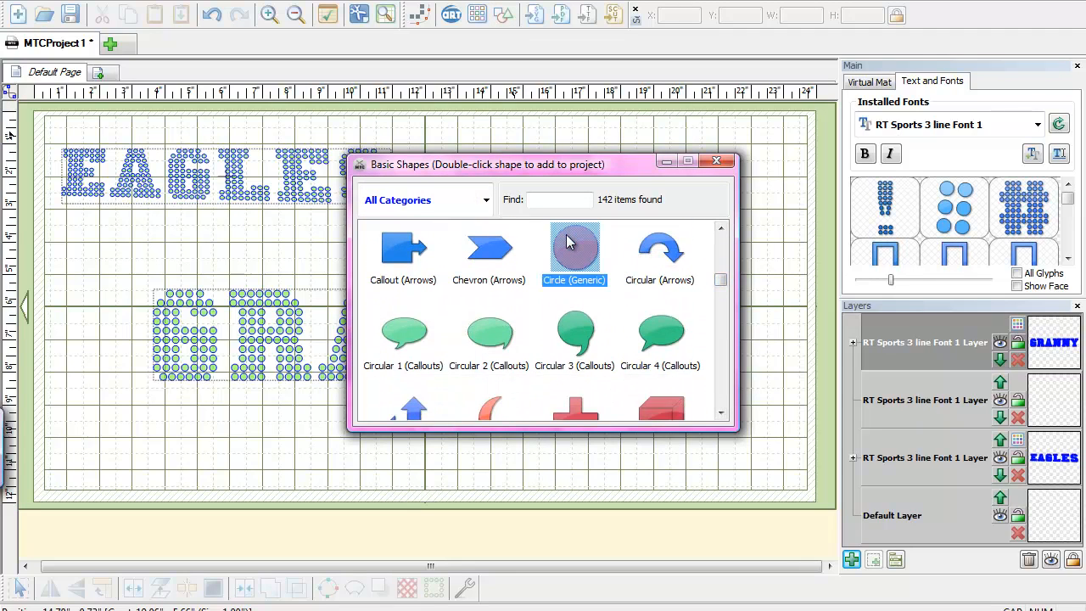
{"action": "double_click", "coordinate": [576, 248]}
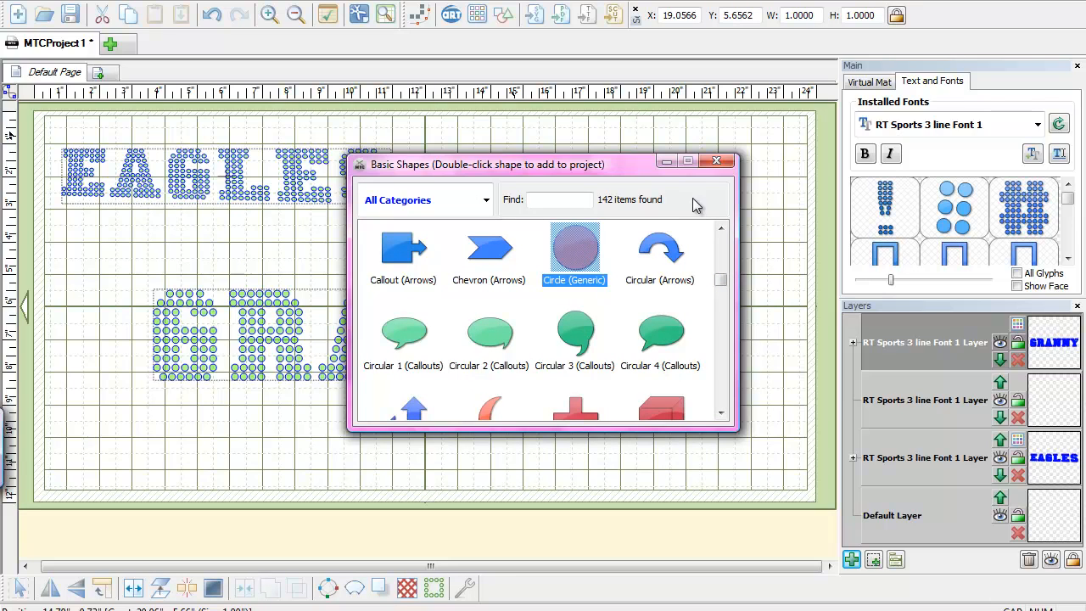
{"action": "left_click", "coordinate": [669, 162]}
- Enlarge the circle to about 2.72 inches across and place it above GRANNY at about X 15.78, Y 1.56
{"action": "left_click_drag", "start_coordinate": [694, 327], "coordinate": [657, 206]}
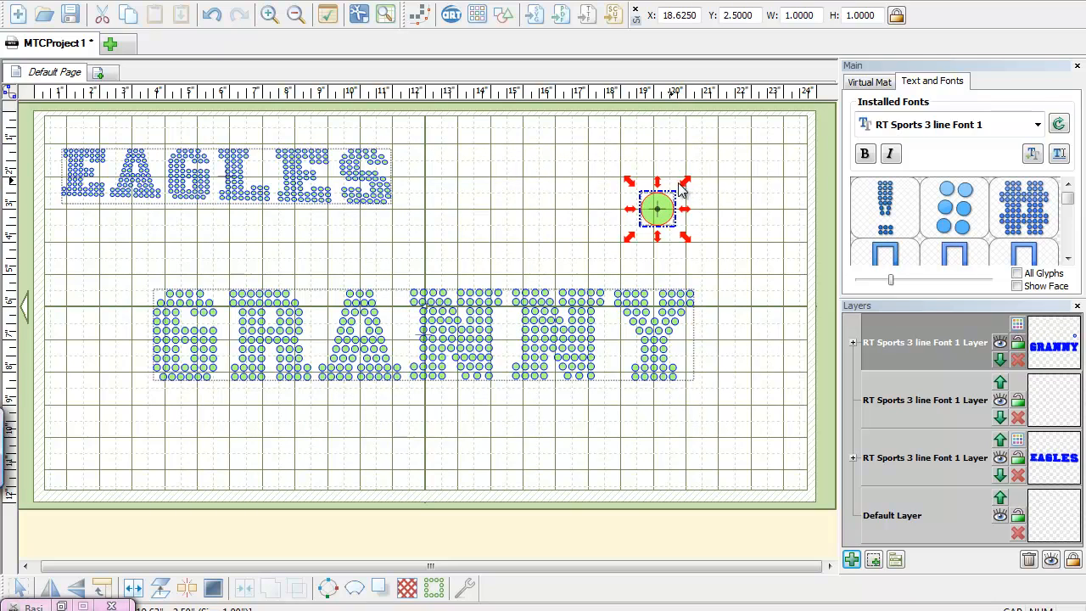
{"action": "left_click_drag", "start_coordinate": [689, 189], "coordinate": [743, 161]}
{"action": "left_click_drag", "start_coordinate": [632, 205], "coordinate": [608, 212]}
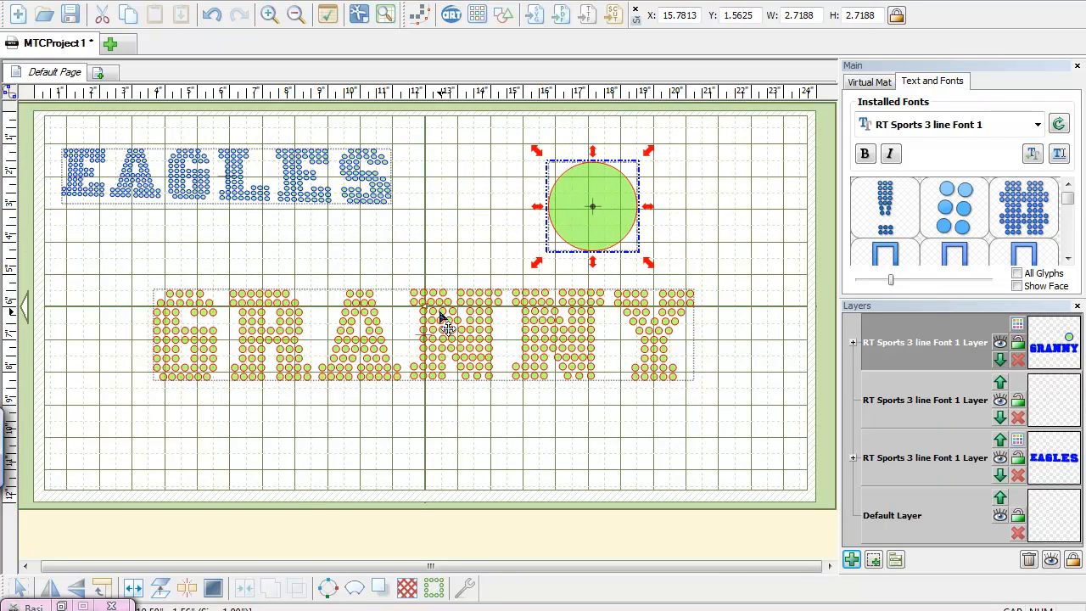
- Convert the circle's outline to SS14 (PP27) rhinestones with 0.0333" spacing, deleting the original shape, and deselect the result
{"action": "left_click", "coordinate": [434, 588]}
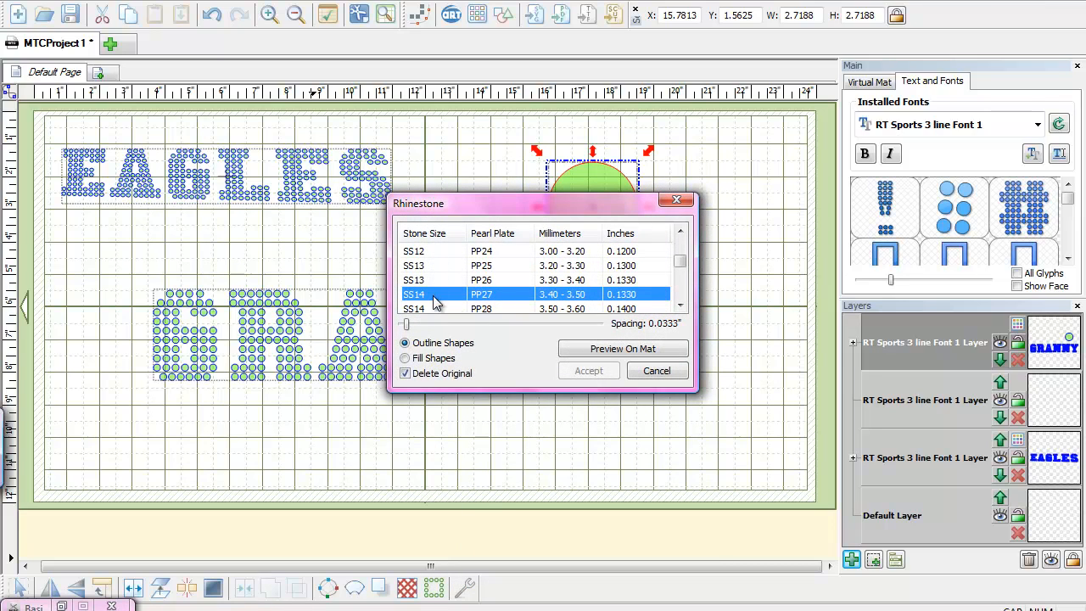
{"action": "left_click", "coordinate": [599, 349]}
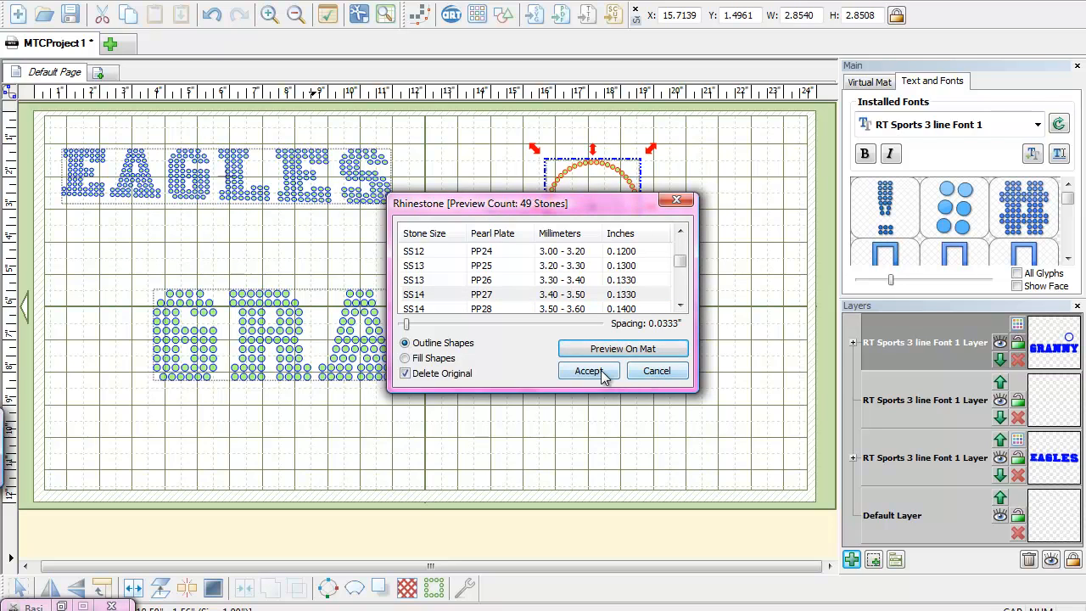
{"action": "left_click", "coordinate": [589, 372]}
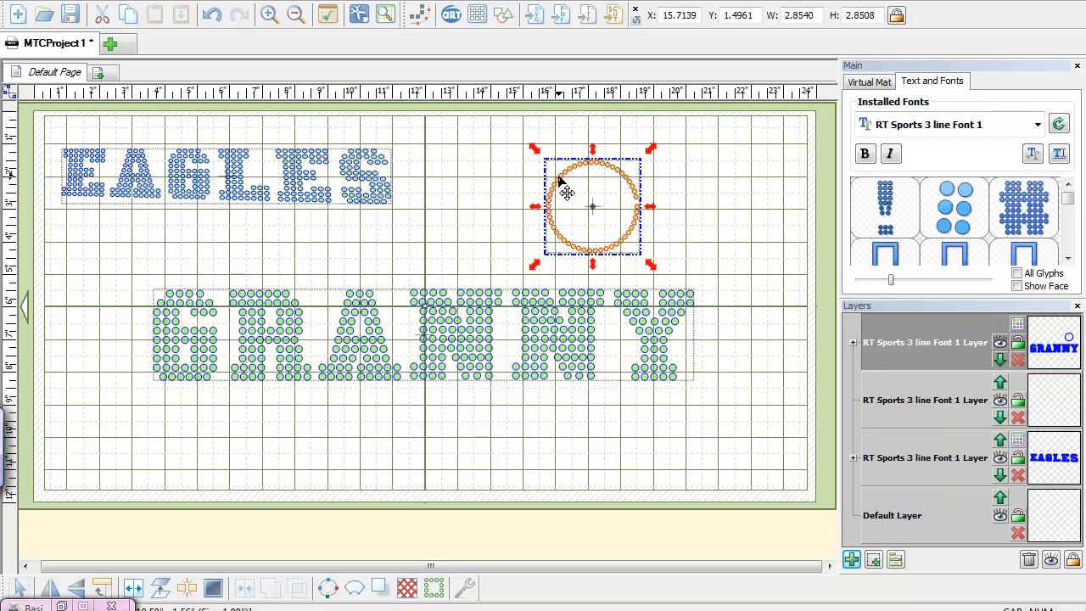
{"action": "left_click", "coordinate": [692, 246]}
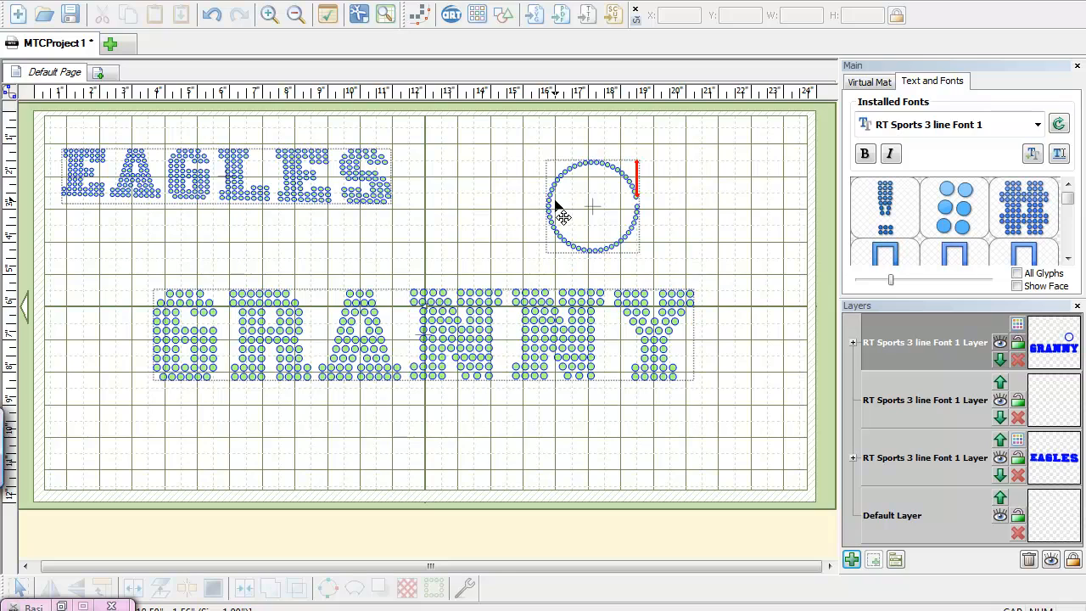
- Reduce the GRANNY text to about 12.16 by 2.05 inches and place it just below the circle at about X 6.19, Y 4.56
{"action": "left_click_drag", "start_coordinate": [536, 151], "coordinate": [650, 263]}
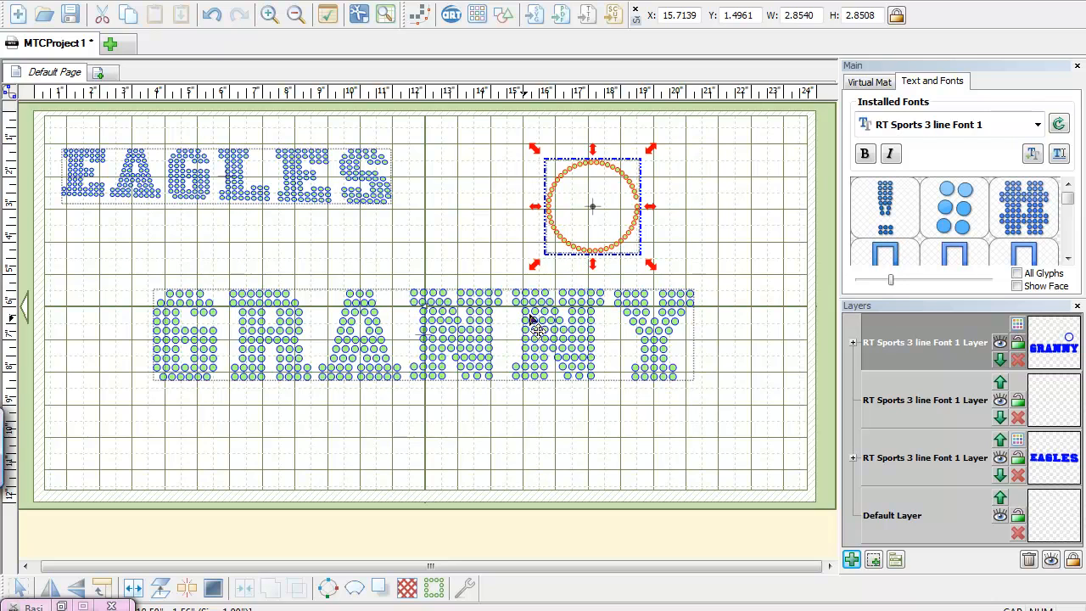
{"action": "left_click", "coordinate": [78, 272]}
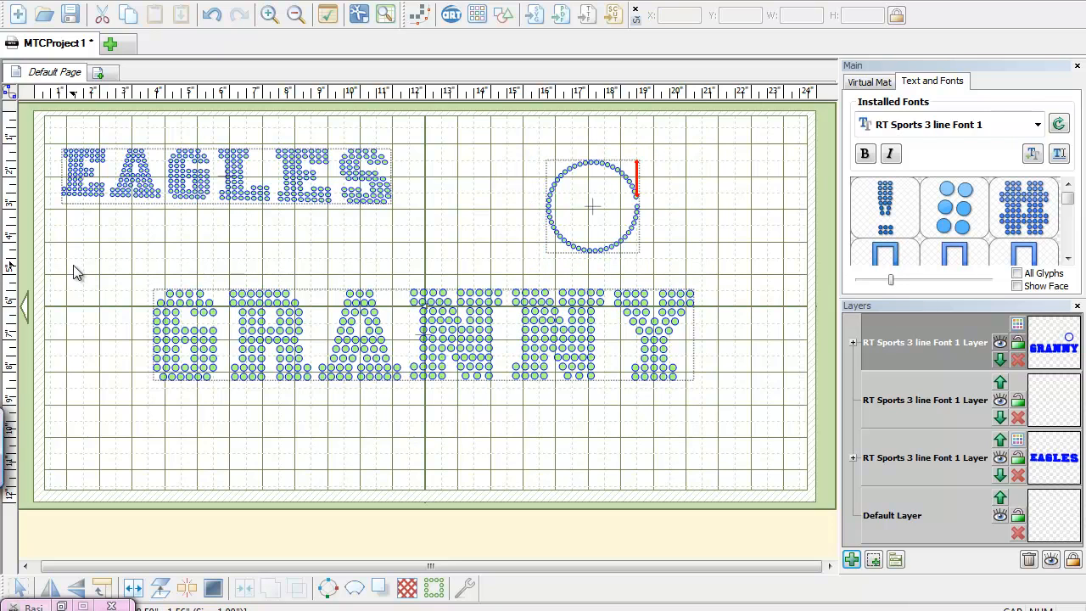
{"action": "left_click", "coordinate": [188, 295]}
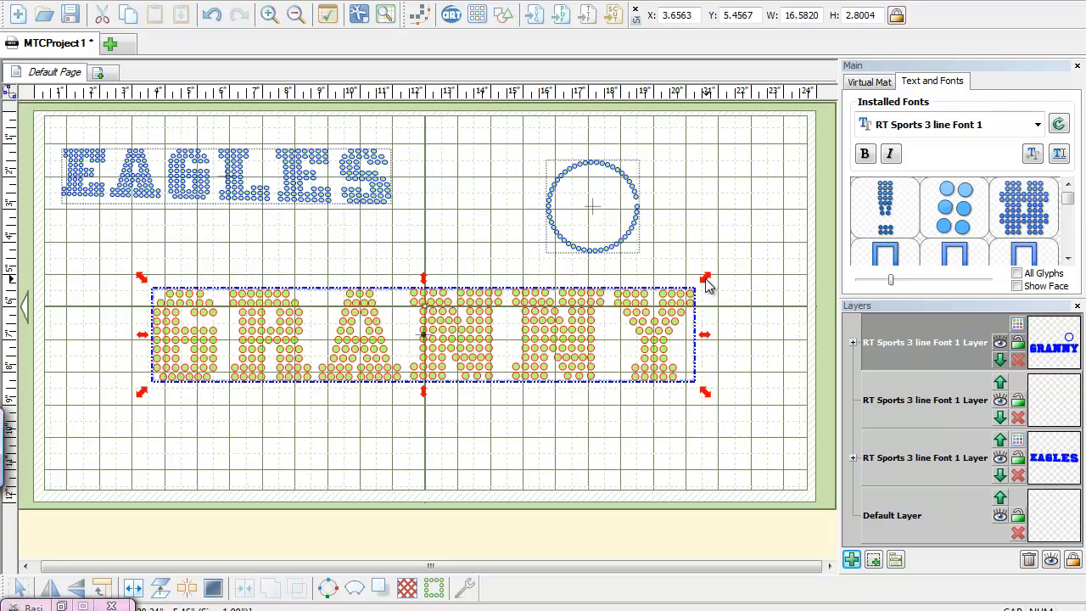
{"action": "left_click_drag", "start_coordinate": [706, 277], "coordinate": [608, 295]}
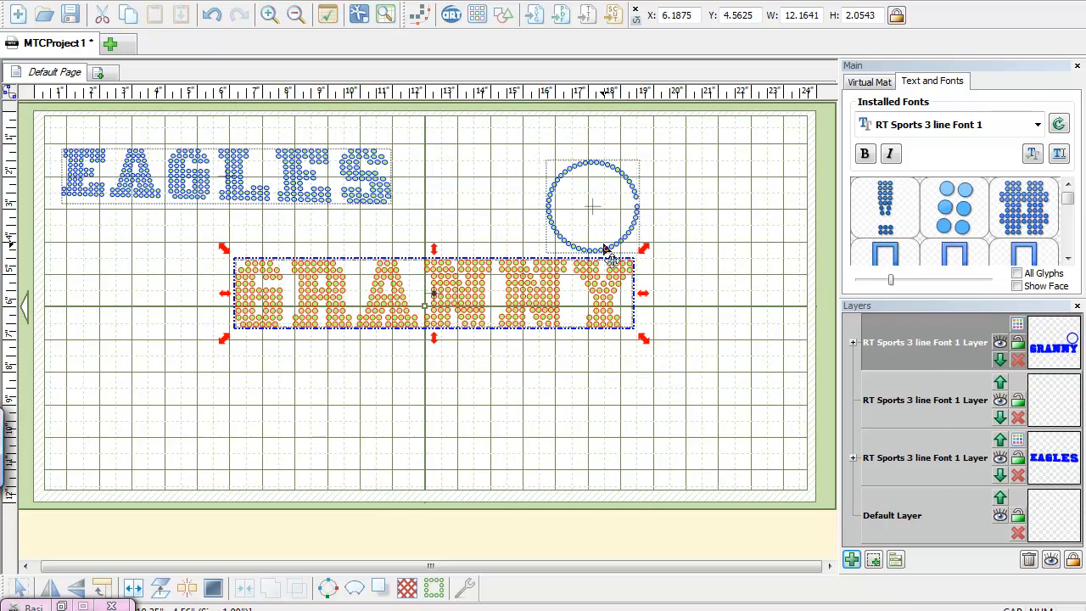
- Move the rhinestone circle down to about X 15.72, Y 1.88 so its lowest stones overlap the top of GRANNY's Y
{"action": "left_click_drag", "start_coordinate": [525, 144], "coordinate": [660, 262]}
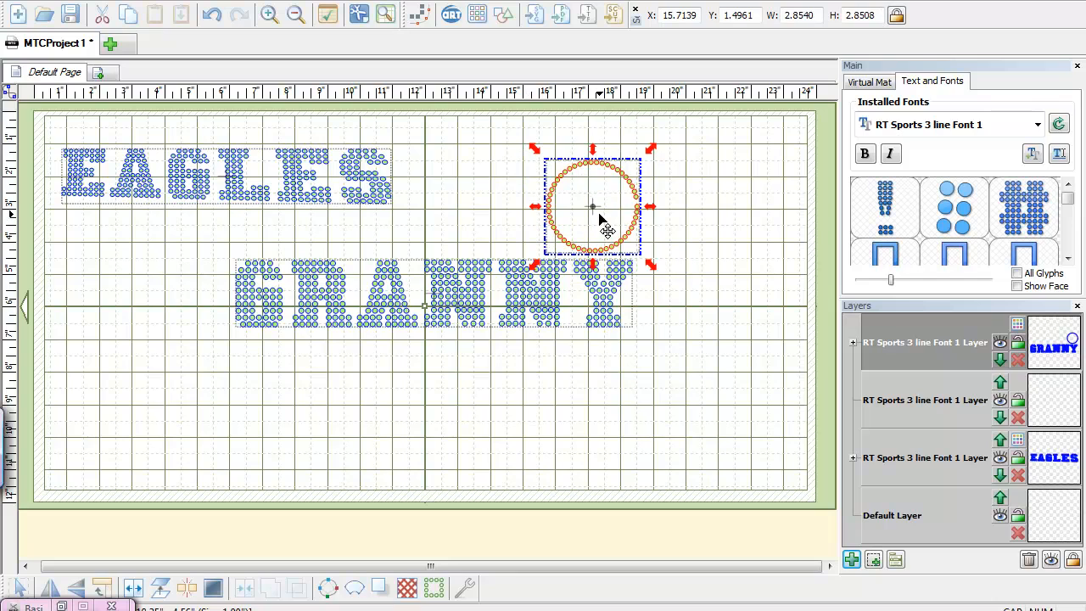
{"action": "left_click_drag", "start_coordinate": [600, 218], "coordinate": [602, 226]}
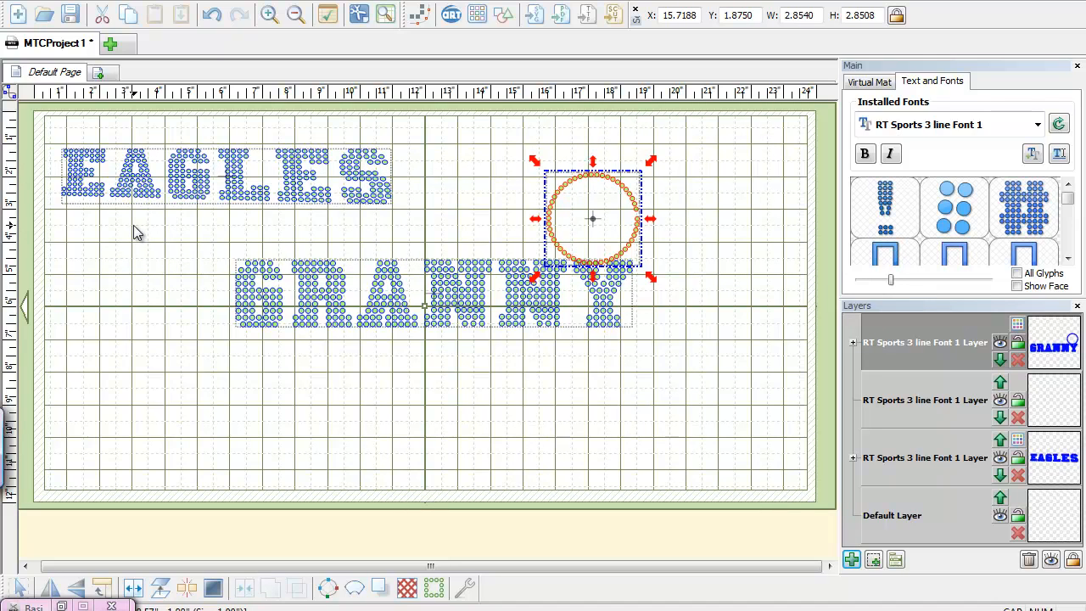
- Examine closely where the circle's lowest stones overlap the top of the Y to compare the stone sizes
{"action": "left_click", "coordinate": [272, 24]}
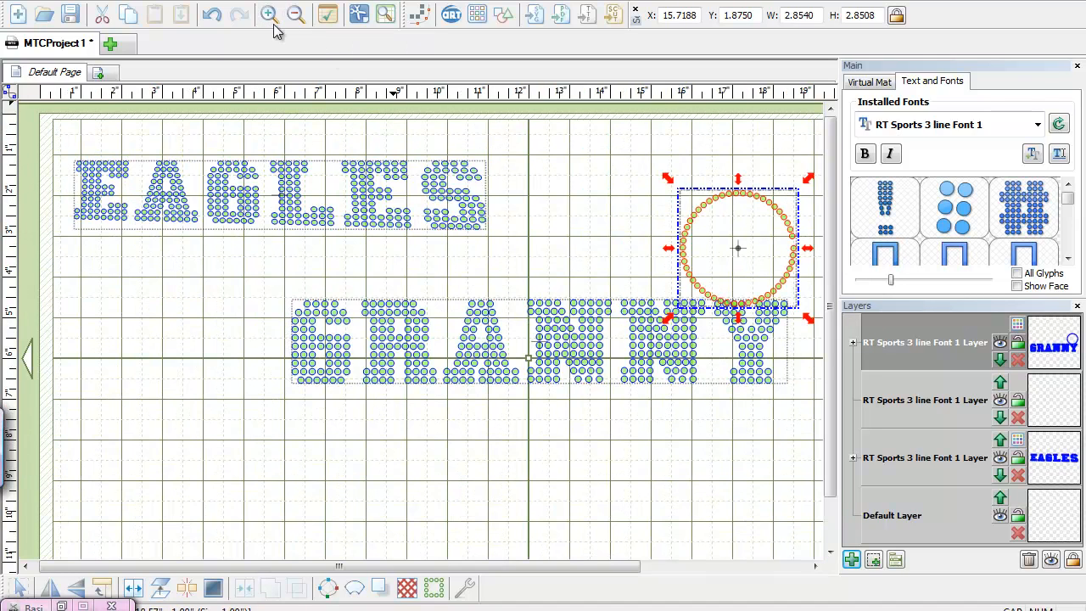
{"action": "left_click", "coordinate": [269, 16]}
{"action": "left_click_drag", "start_coordinate": [478, 567], "coordinate": [627, 577]}
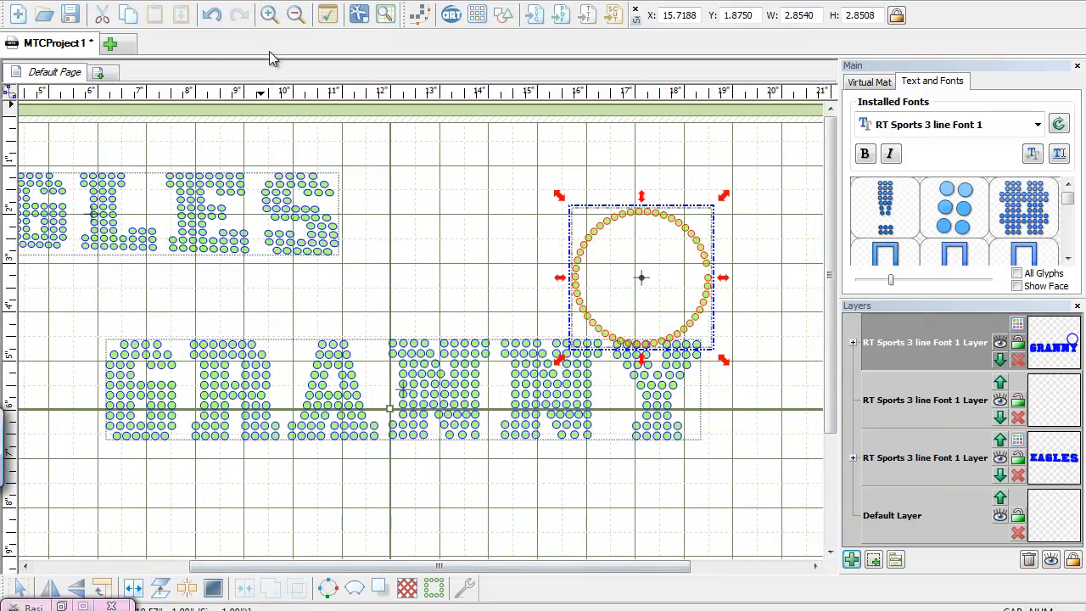
{"action": "left_click", "coordinate": [269, 15]}
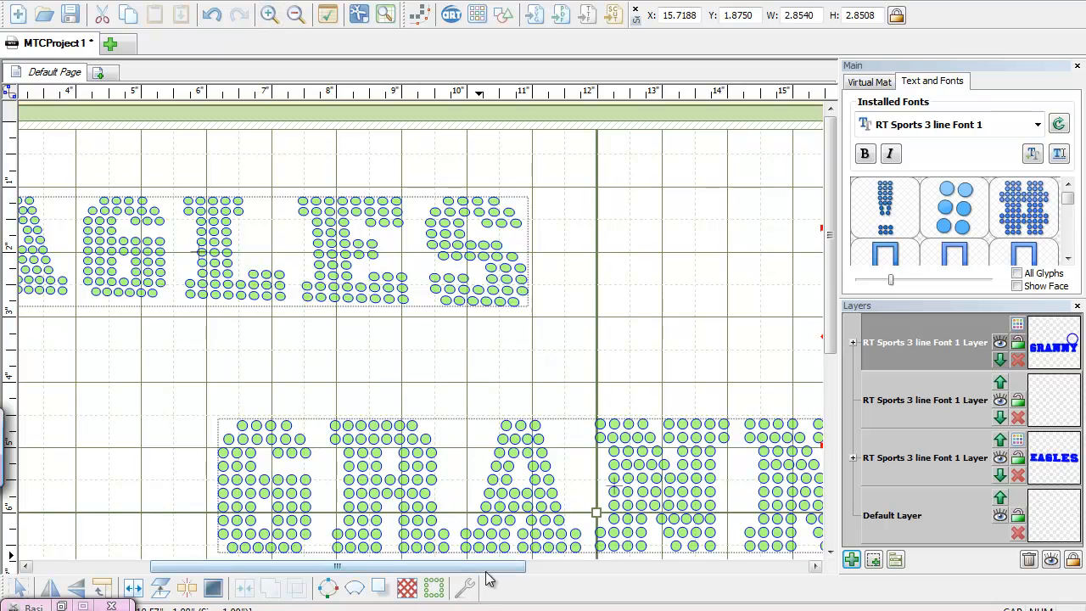
{"action": "left_click_drag", "start_coordinate": [488, 579], "coordinate": [662, 574]}
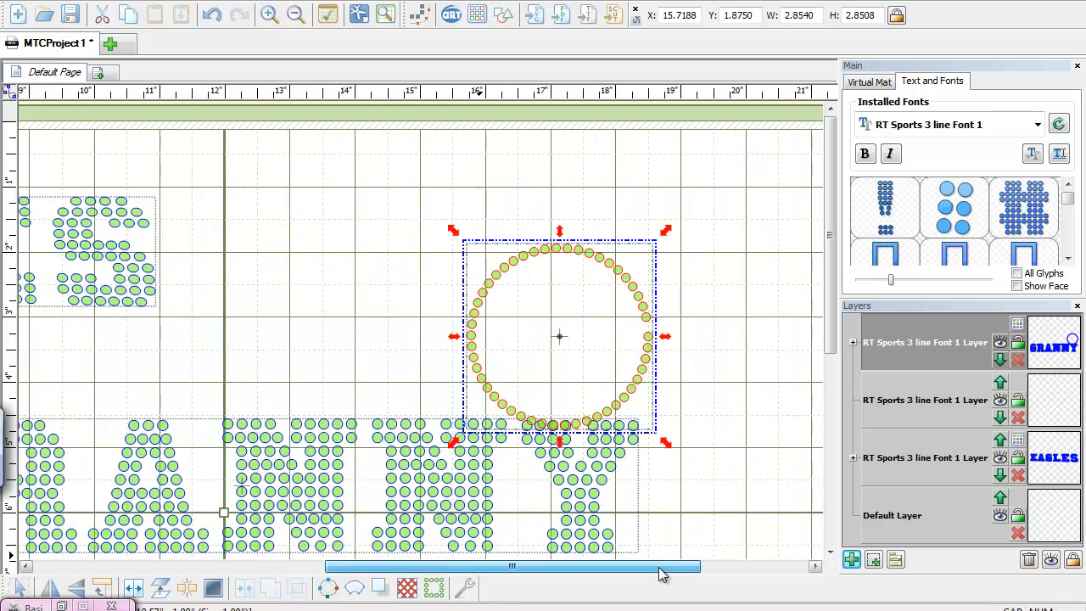
{"action": "left_click", "coordinate": [270, 15]}
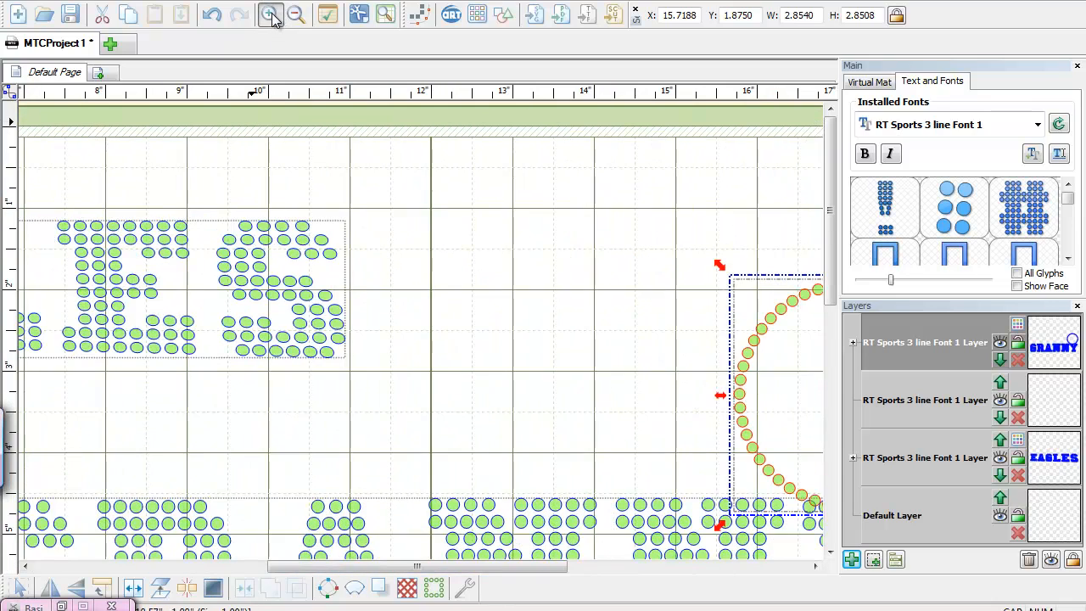
{"action": "left_click", "coordinate": [271, 17]}
{"action": "left_click_drag", "start_coordinate": [492, 569], "coordinate": [594, 579]}
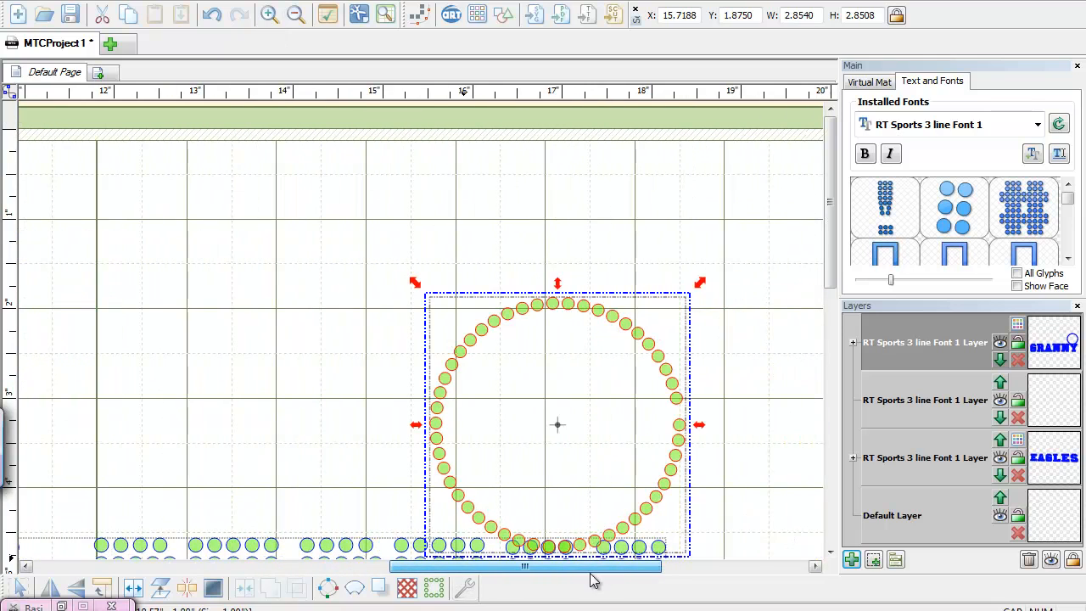
{"action": "left_click", "coordinate": [829, 552]}
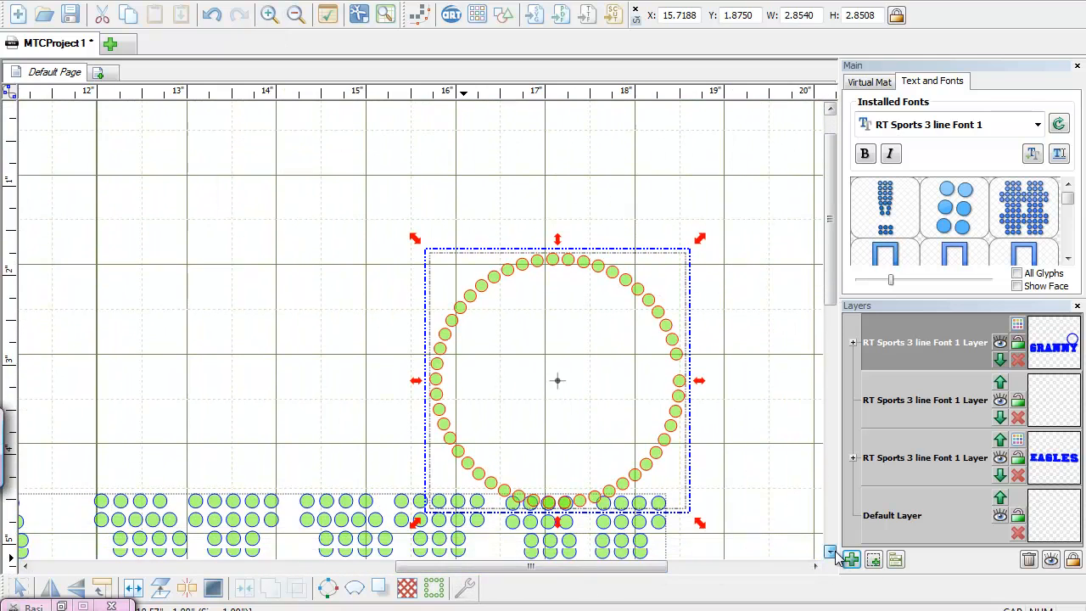
{"action": "left_click", "coordinate": [830, 551]}
{"action": "left_click", "coordinate": [830, 552]}
{"action": "left_click", "coordinate": [829, 552]}
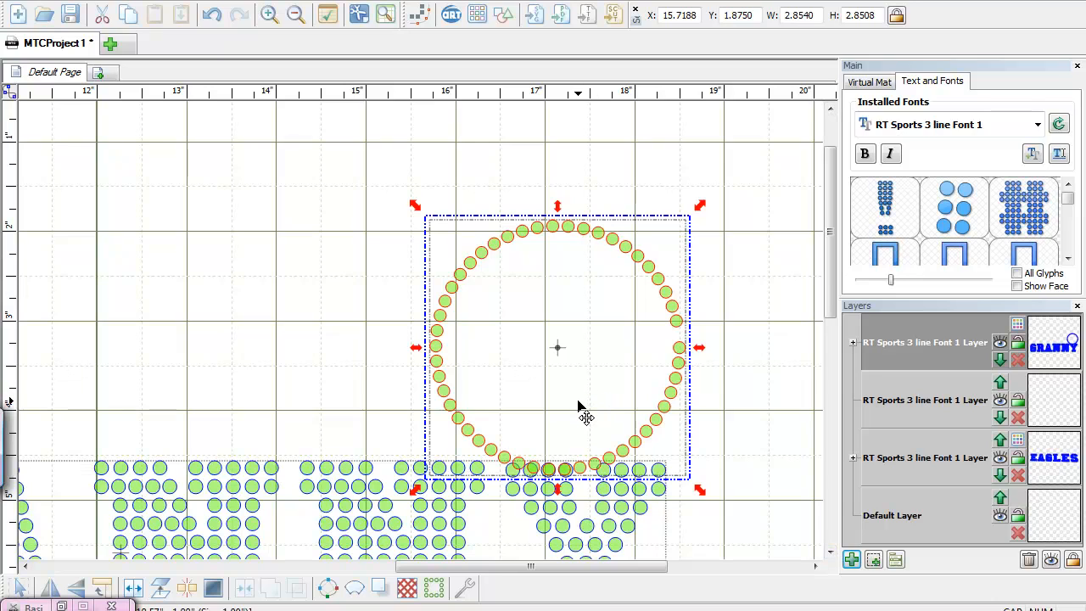
- Try small shifts of the circle over the top of the Y to line up its lowest stones with the letter's stones
{"action": "key", "text": "Left"}
{"action": "key", "text": "Left"}
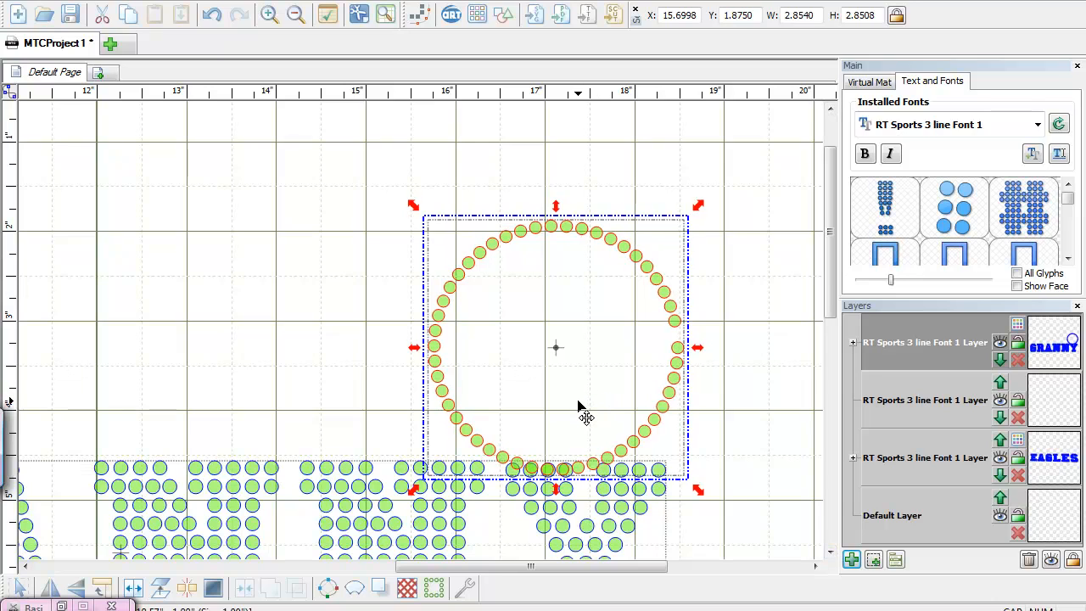
{"action": "key", "text": "Down"}
{"action": "key", "text": "Right"}
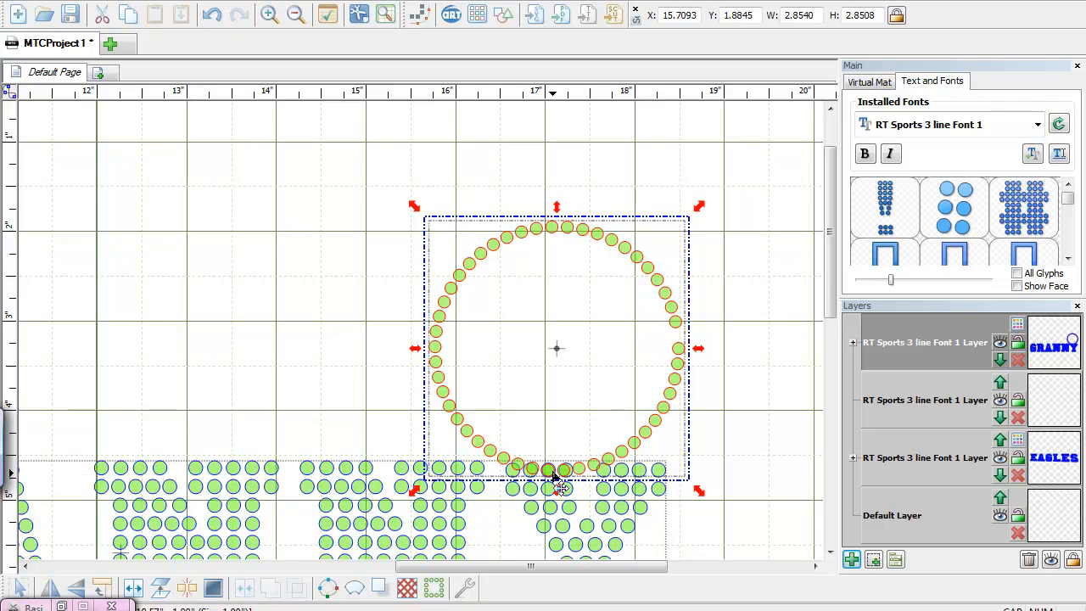
{"action": "left_click_drag", "start_coordinate": [550, 480], "coordinate": [551, 484]}
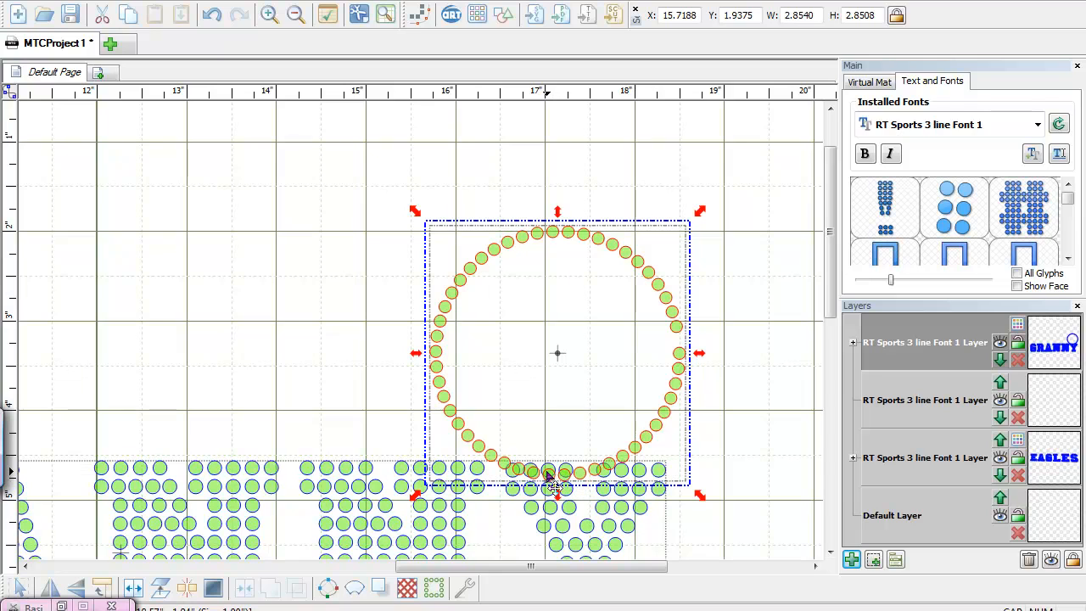
{"action": "left_click_drag", "start_coordinate": [550, 481], "coordinate": [543, 470]}
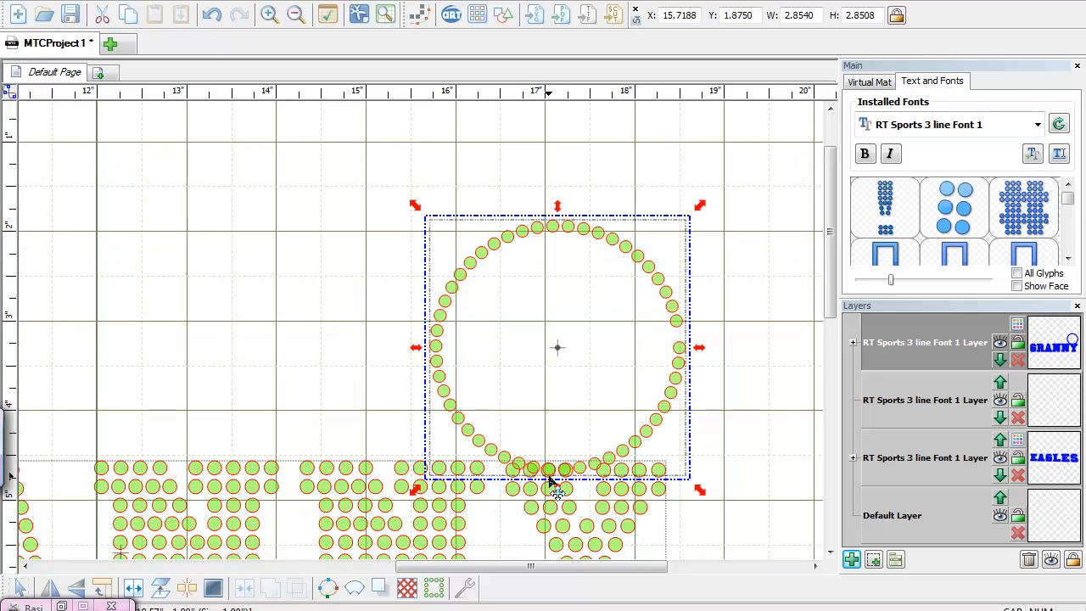
{"action": "left_click_drag", "start_coordinate": [564, 470], "coordinate": [556, 481]}
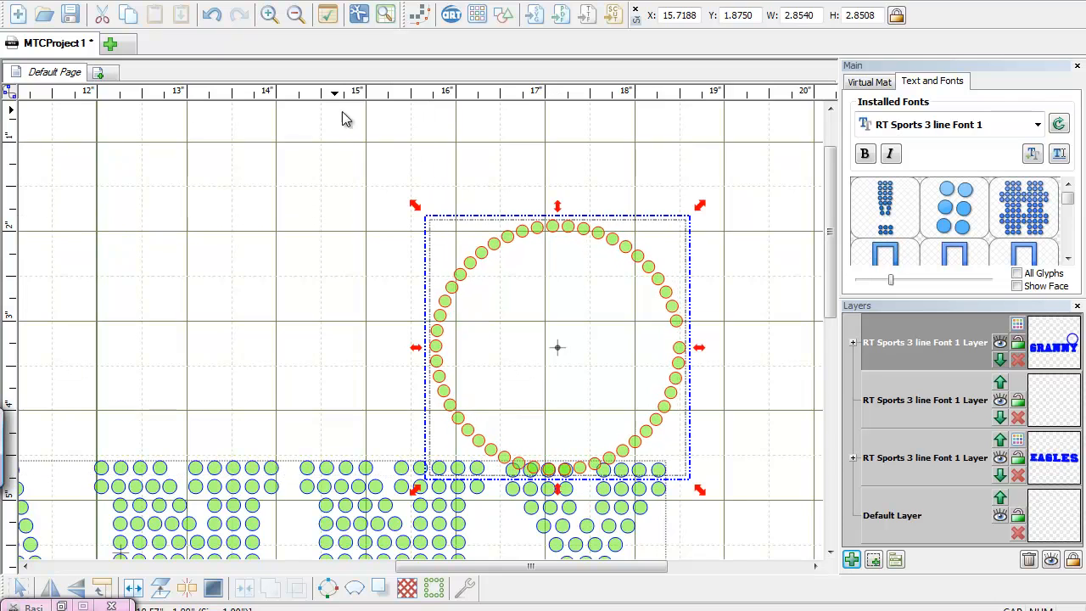
- Fine-tune the circle's position to X 15.7188, Y 1.8830 so its lowest stones sit over the stones of the Y
{"action": "left_click", "coordinate": [269, 15]}
{"action": "left_click", "coordinate": [683, 497]}
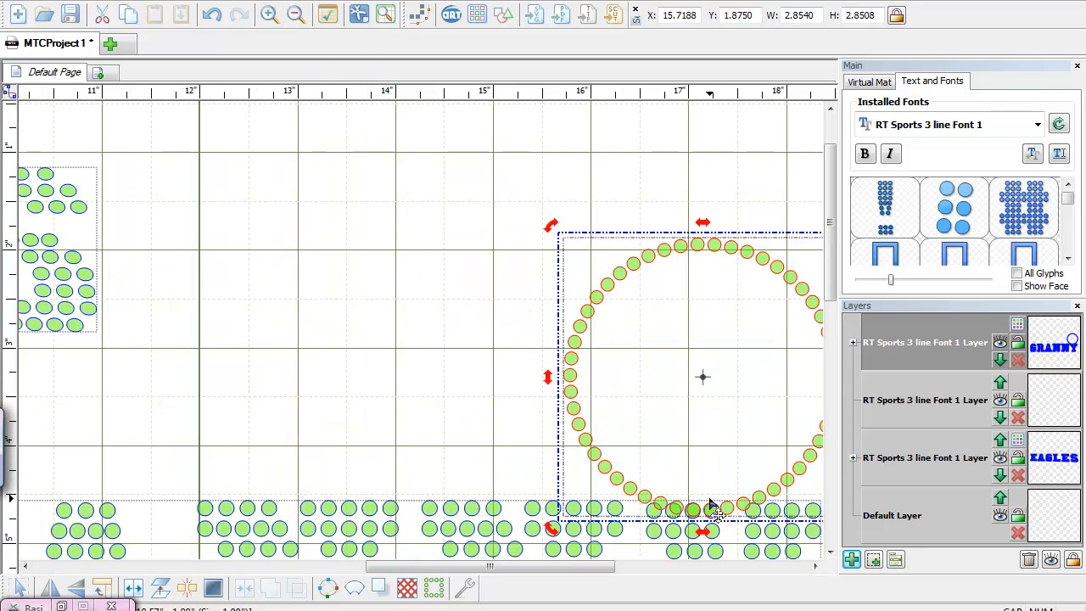
{"action": "left_click", "coordinate": [269, 14]}
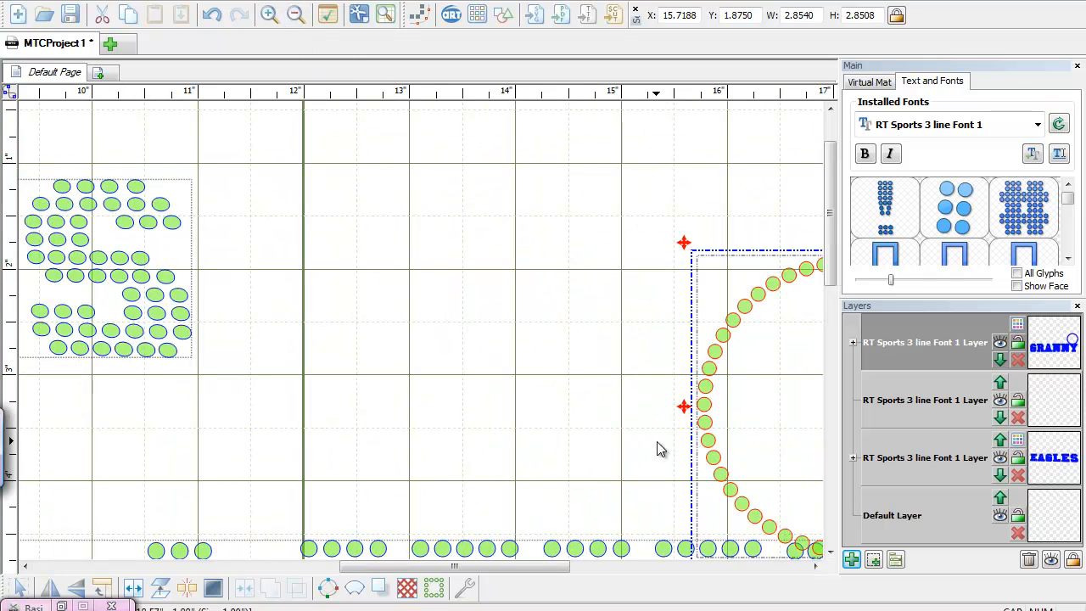
{"action": "left_click_drag", "start_coordinate": [535, 574], "coordinate": [641, 575]}
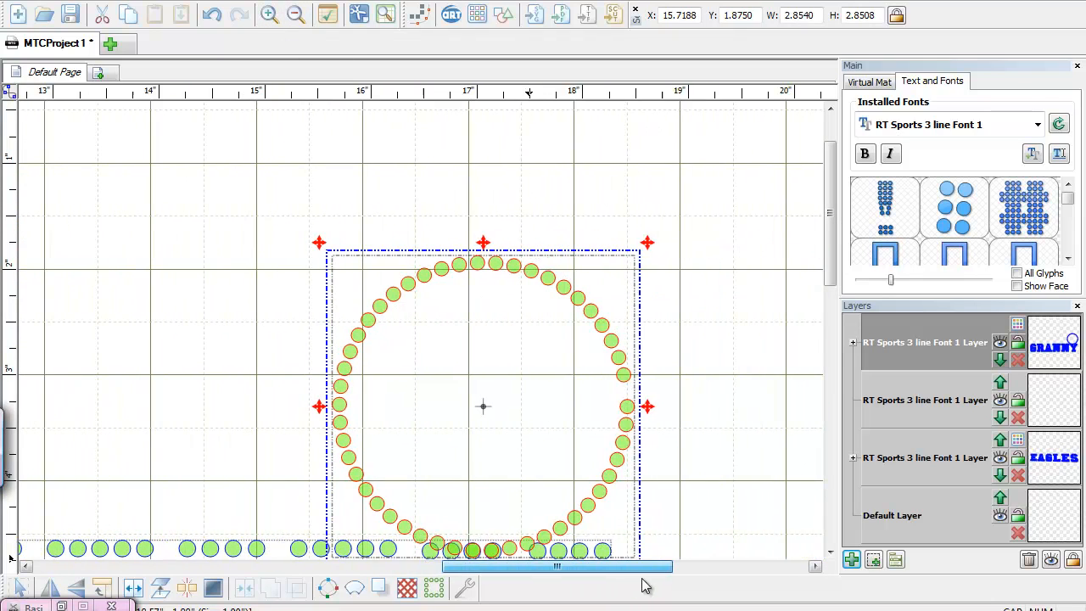
{"action": "left_click", "coordinate": [831, 556]}
{"action": "left_click", "coordinate": [831, 552]}
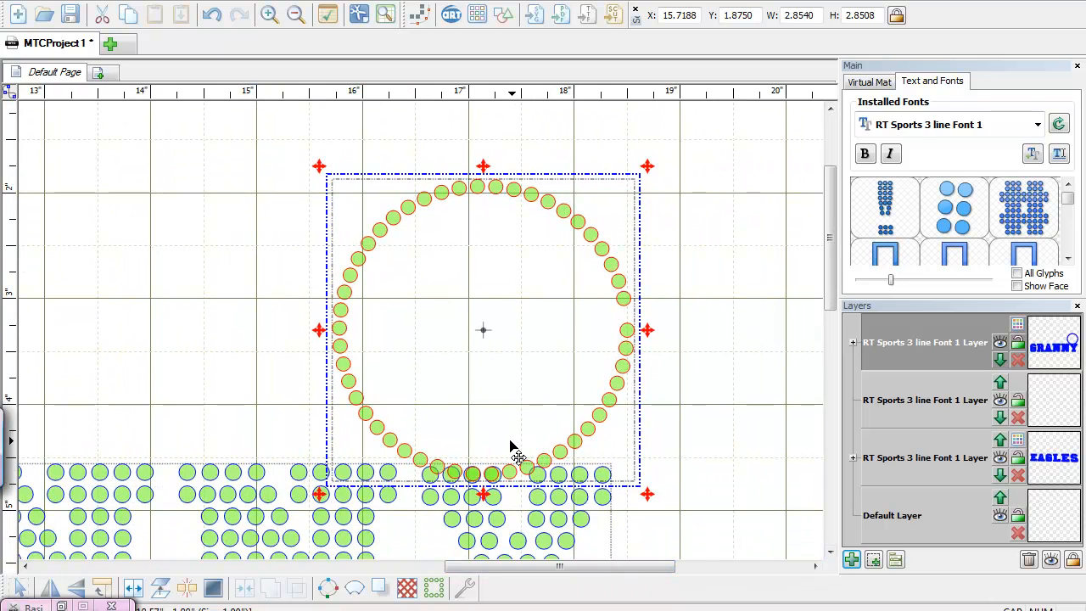
{"action": "key", "text": "Right"}
{"action": "key", "text": "Down"}
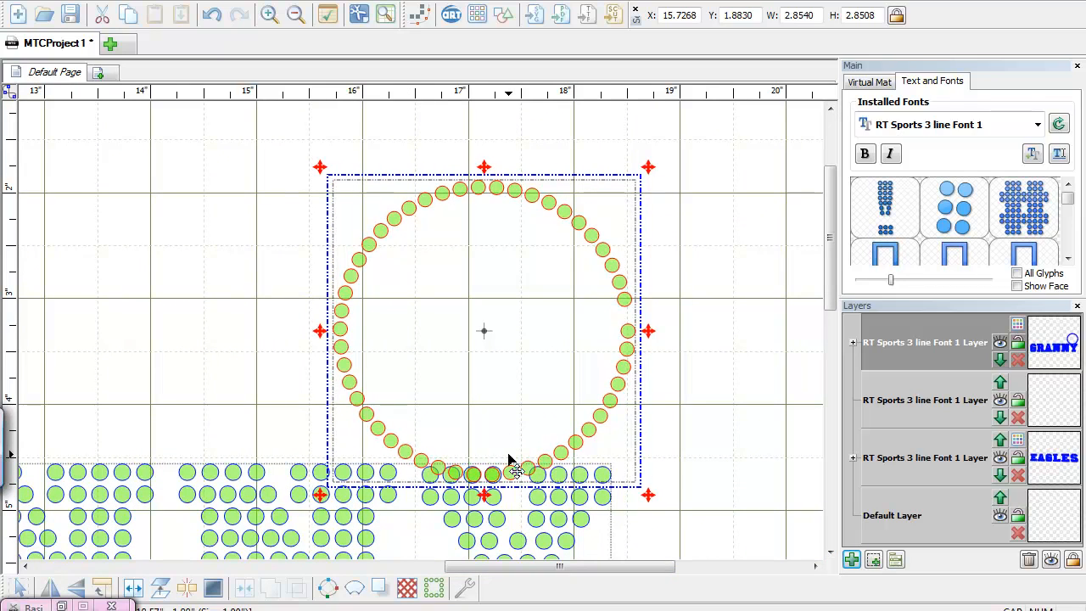
{"action": "key", "text": "Left"}
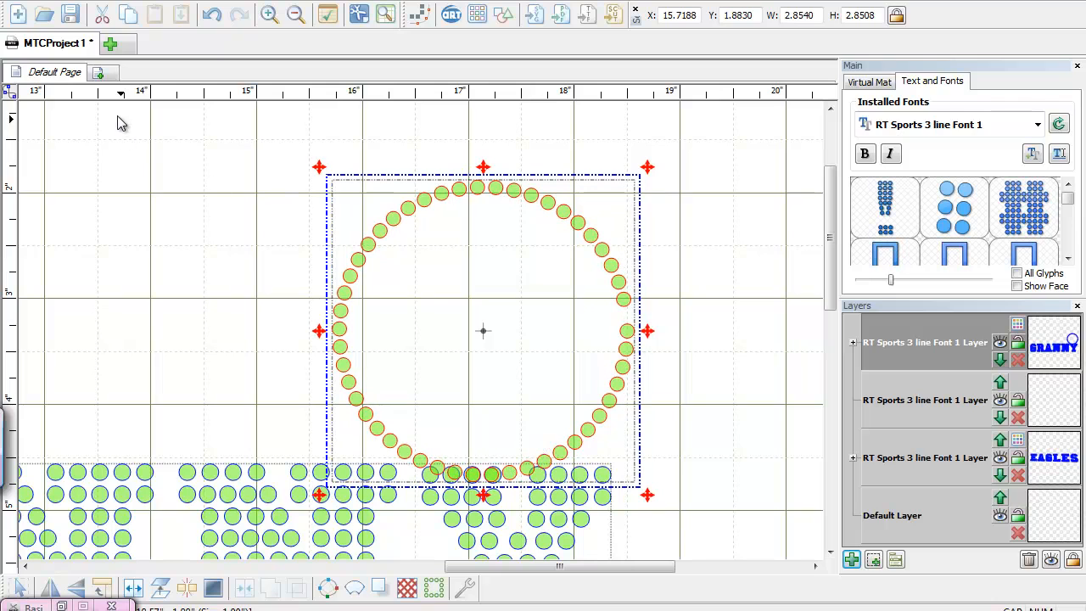
- Create a new blank project and show its whole 12 by 12 inch mat
{"action": "left_click", "coordinate": [18, 14]}
{"action": "left_click_drag", "start_coordinate": [551, 573], "coordinate": [573, 568]}
{"action": "left_click", "coordinate": [293, 16]}
{"action": "left_click", "coordinate": [293, 16]}
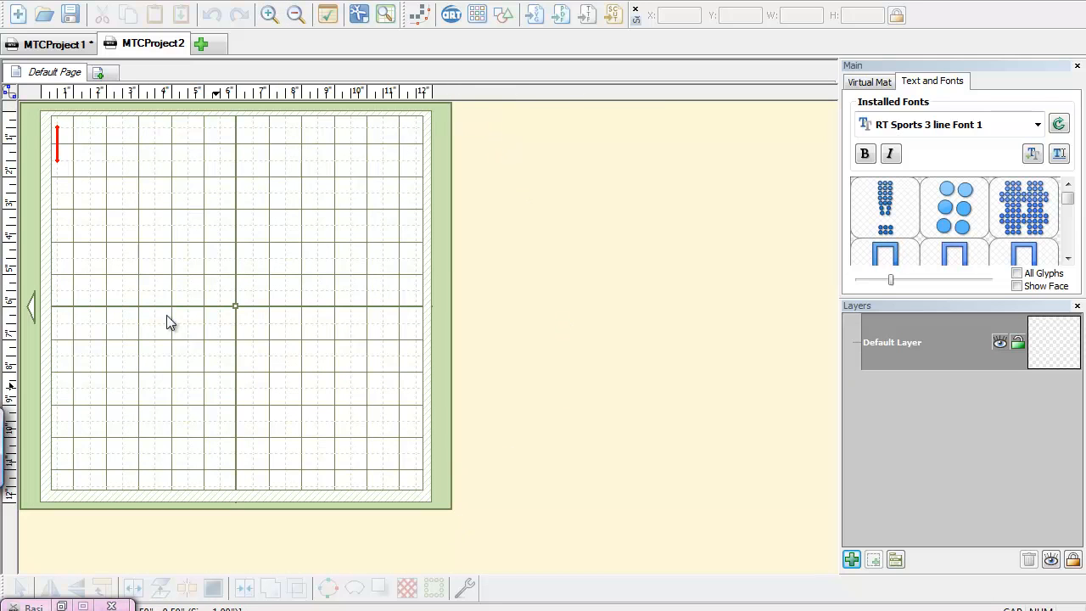
- Create another blank project and display its virtual mat settings
{"action": "left_click", "coordinate": [18, 14]}
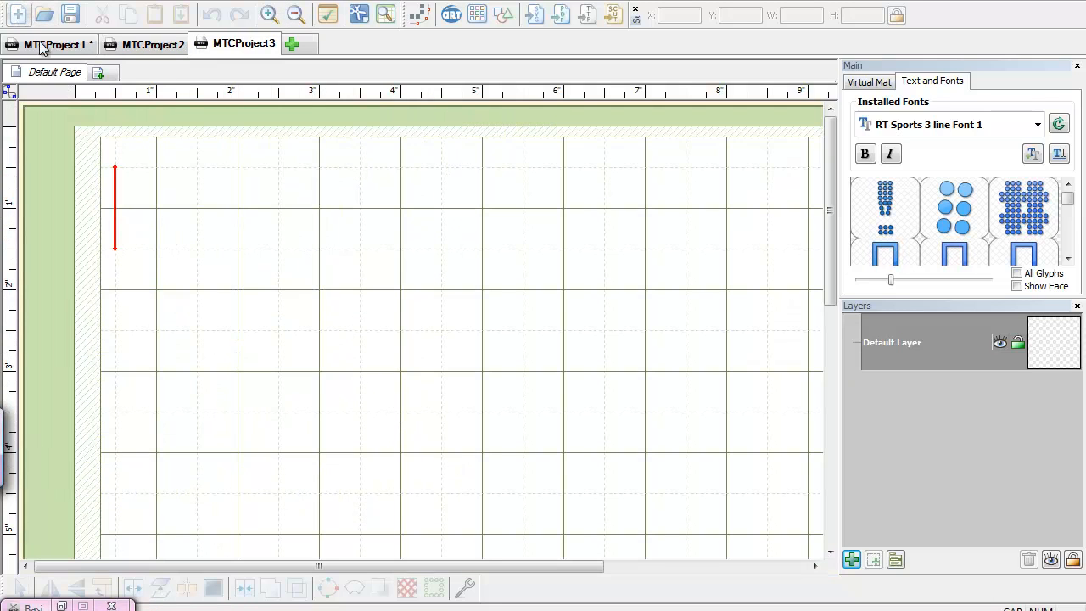
{"action": "left_click_drag", "start_coordinate": [500, 571], "coordinate": [669, 571]}
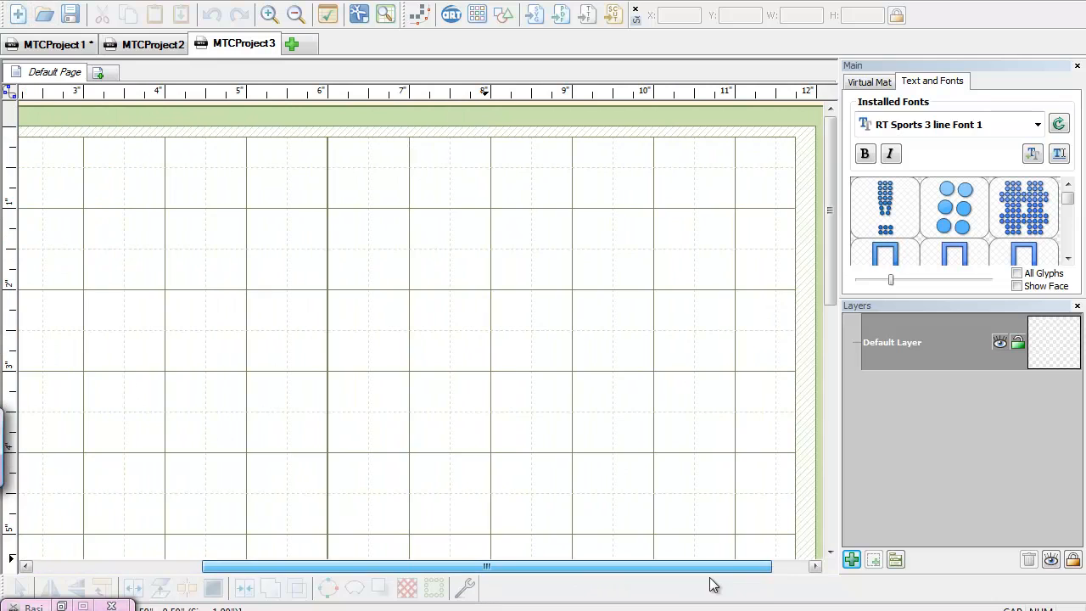
{"action": "left_click", "coordinate": [830, 552]}
{"action": "left_click", "coordinate": [830, 551]}
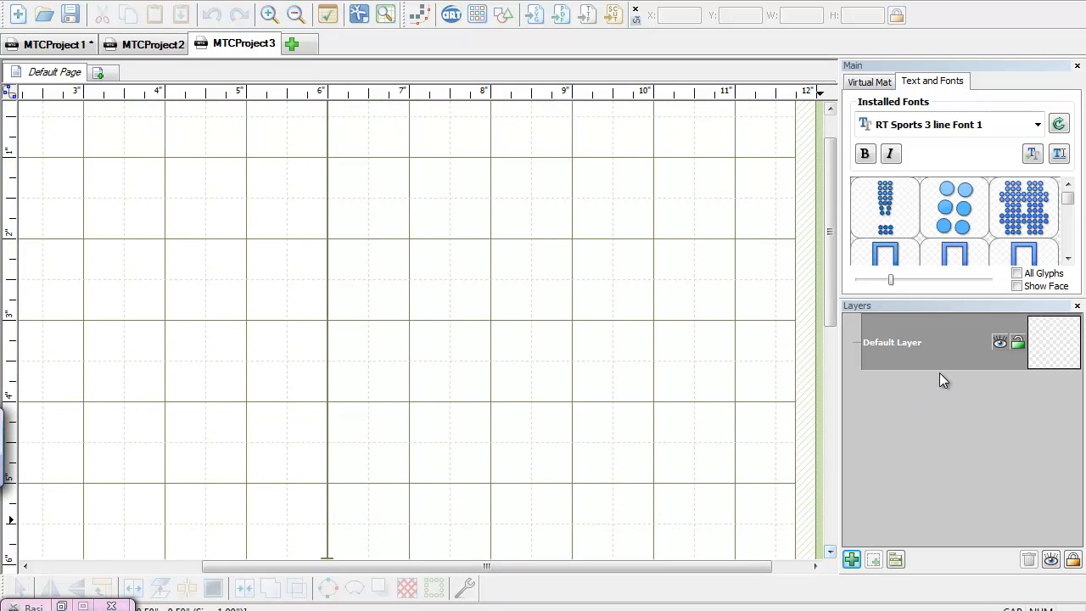
{"action": "left_click", "coordinate": [872, 83]}
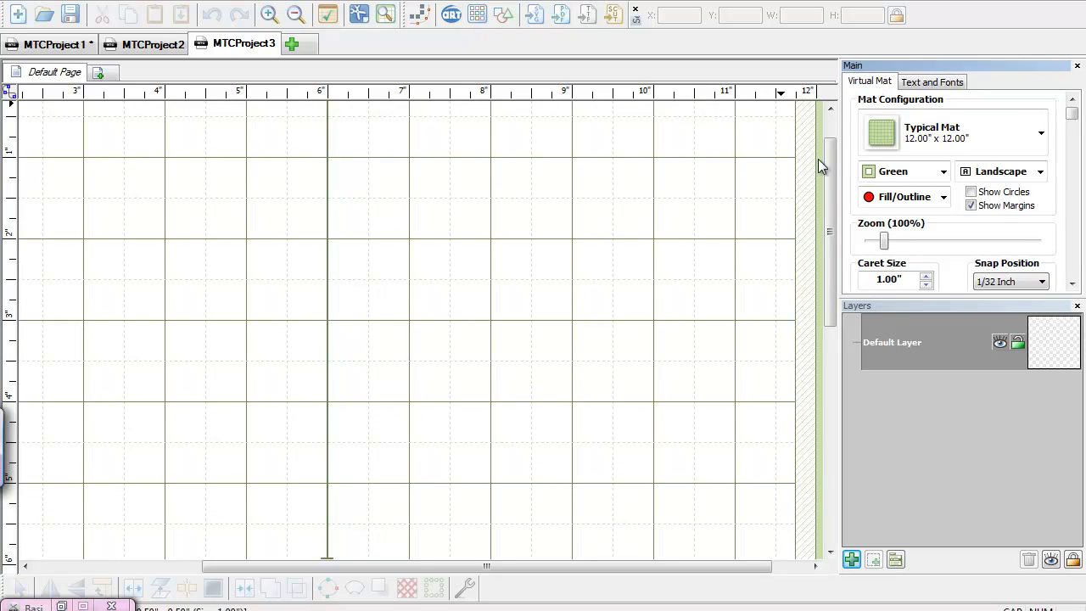
{"action": "left_click", "coordinate": [877, 381]}
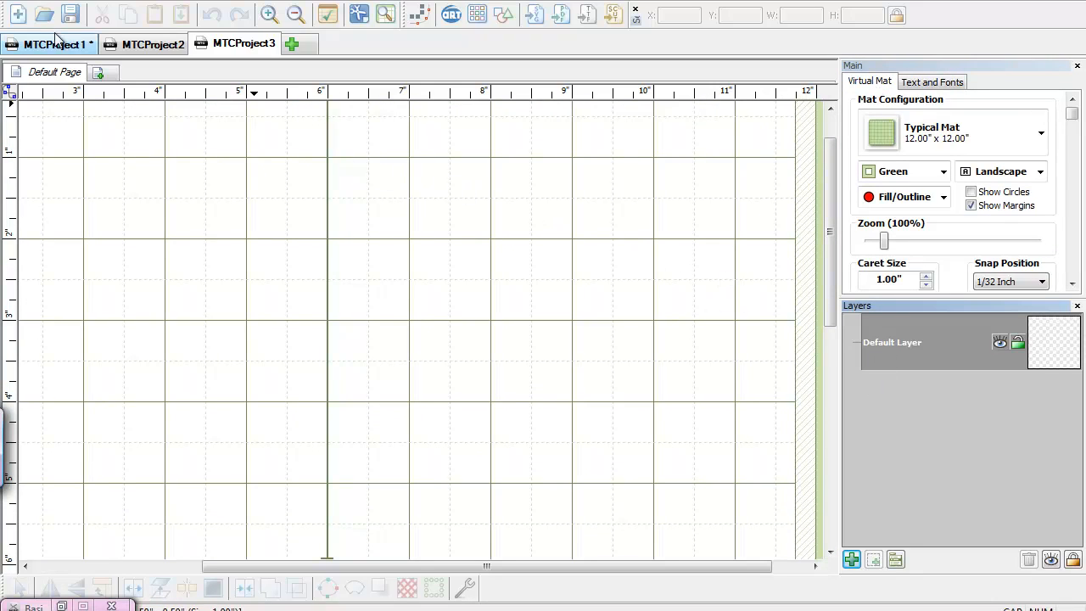
- Add one more blank project, check MTCProject2, and return to the rhinestone circle in MTCProject1 with its resize handles shown
{"action": "left_click", "coordinate": [17, 14]}
{"action": "left_click", "coordinate": [150, 46]}
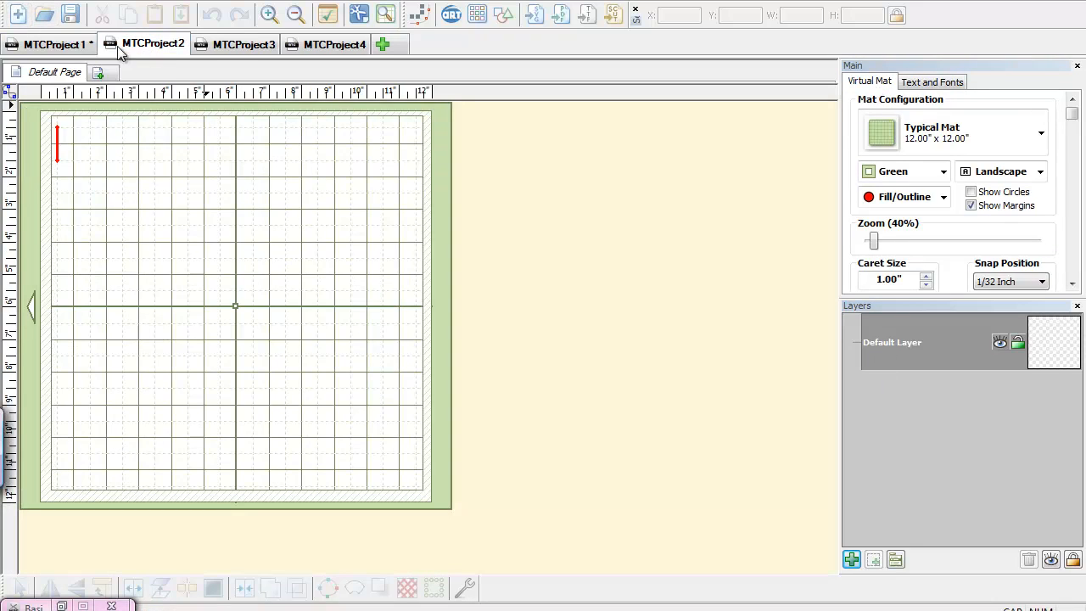
{"action": "left_click", "coordinate": [54, 44]}
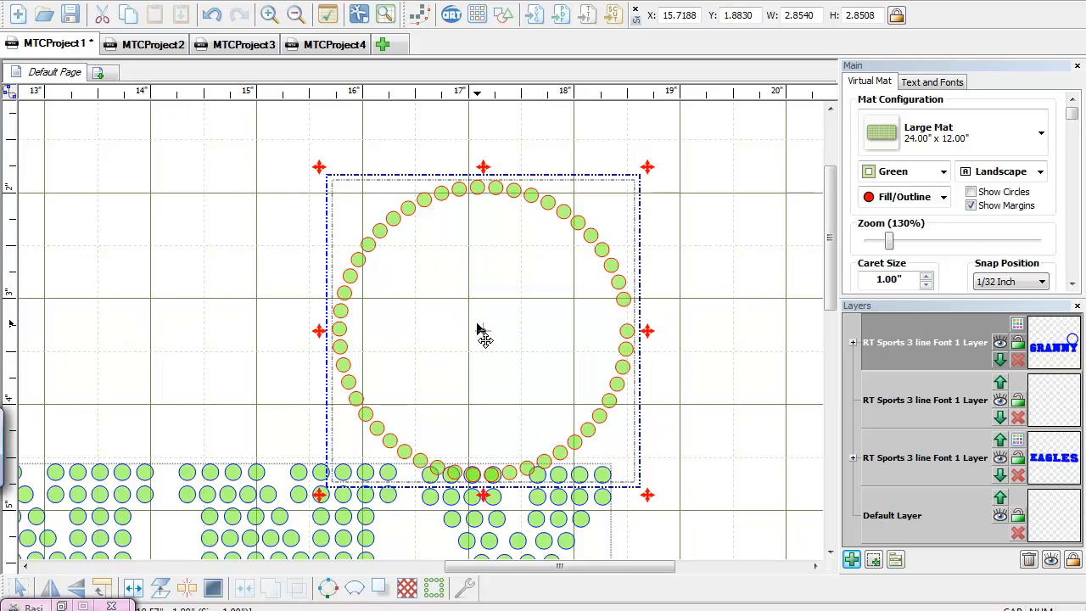
{"action": "left_click", "coordinate": [496, 351]}
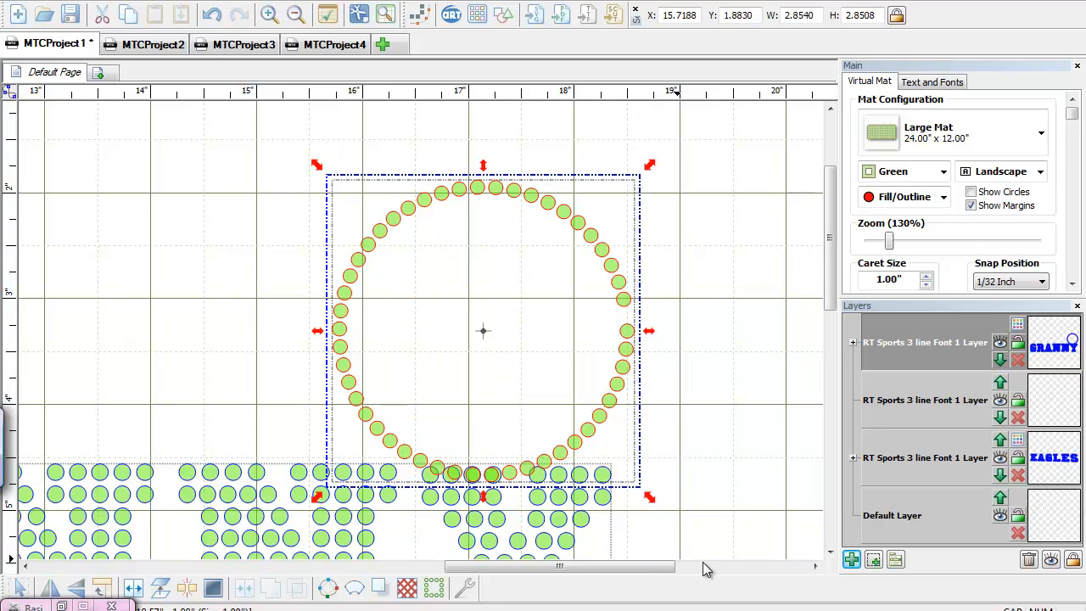
{"action": "left_click", "coordinate": [830, 552]}
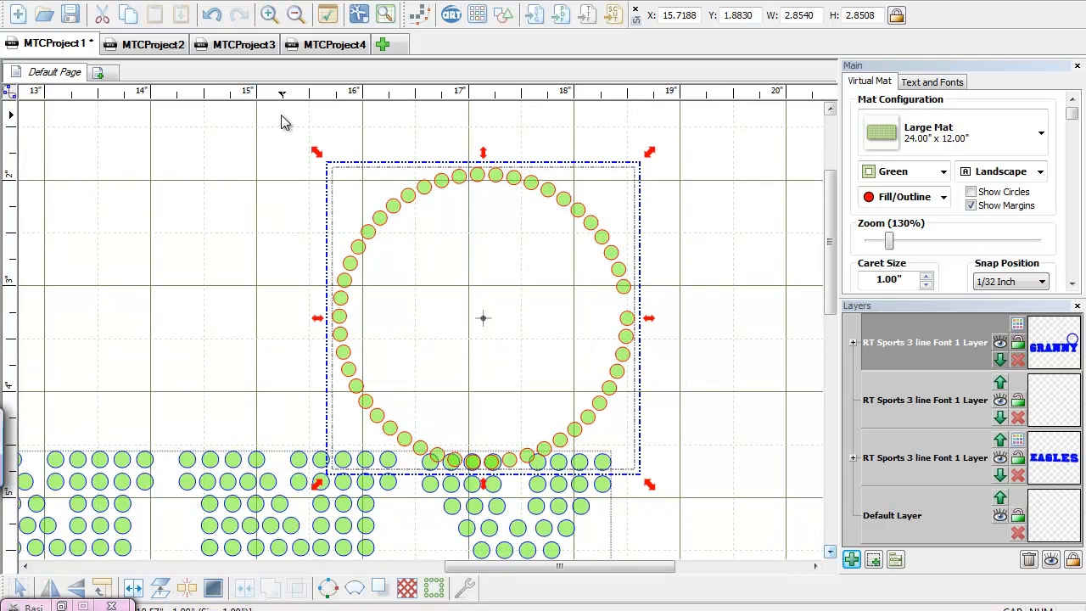
- Scale the GRANNY lettering down slightly to about 12.0781 inches wide and 2.0397 inches high
{"action": "left_click", "coordinate": [295, 14]}
{"action": "left_click", "coordinate": [295, 15]}
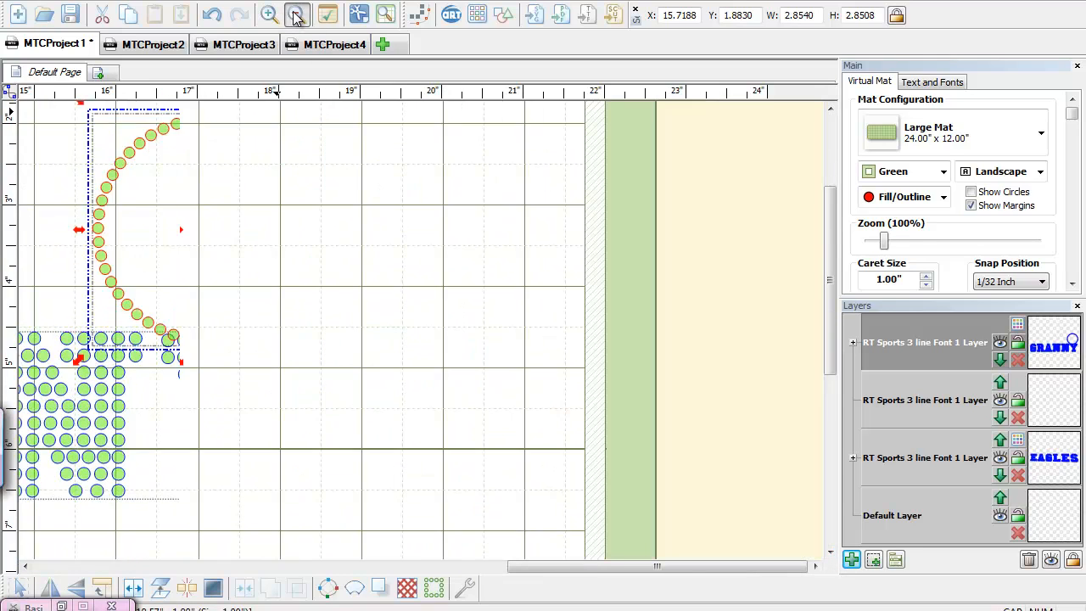
{"action": "left_click", "coordinate": [296, 15]}
{"action": "left_click_drag", "start_coordinate": [679, 565], "coordinate": [418, 540]}
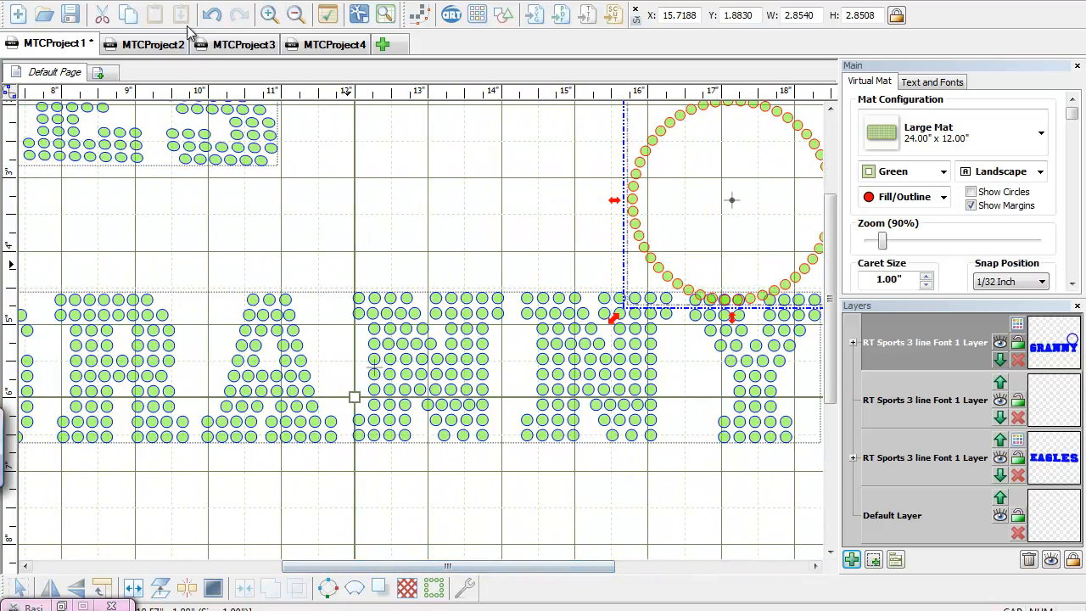
{"action": "left_click", "coordinate": [295, 14]}
{"action": "left_click", "coordinate": [296, 15]}
{"action": "left_click", "coordinate": [296, 15]}
{"action": "left_click", "coordinate": [295, 15]}
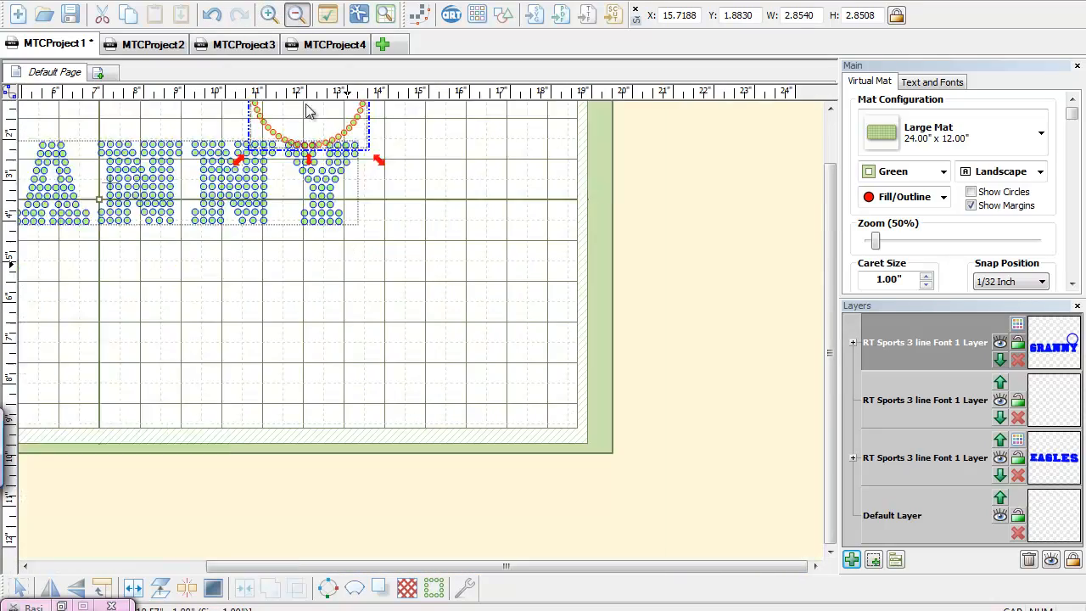
{"action": "left_click", "coordinate": [371, 291]}
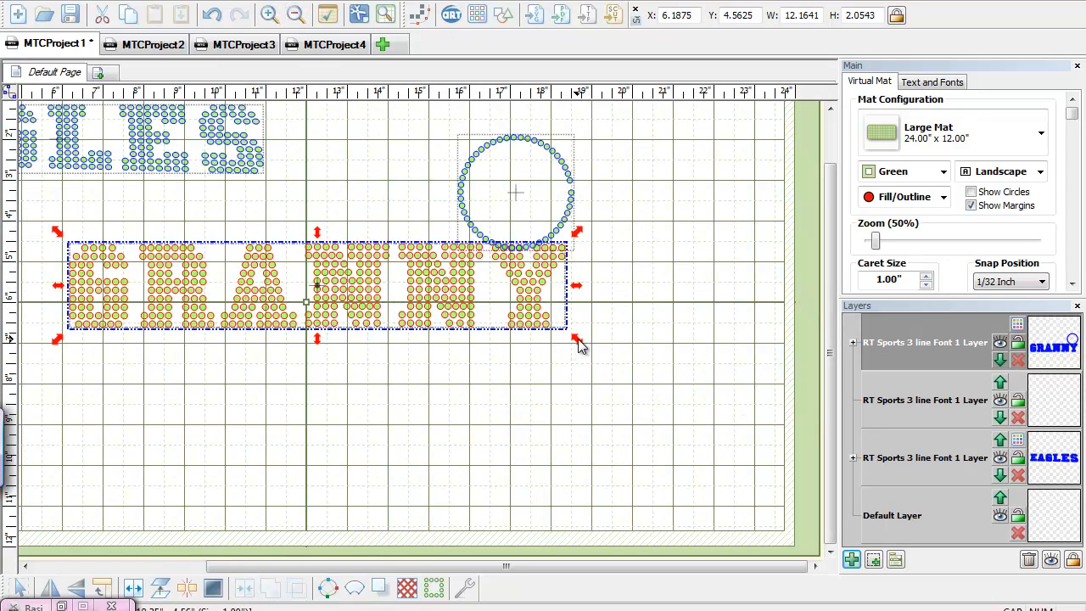
{"action": "left_click_drag", "start_coordinate": [578, 340], "coordinate": [575, 339]}
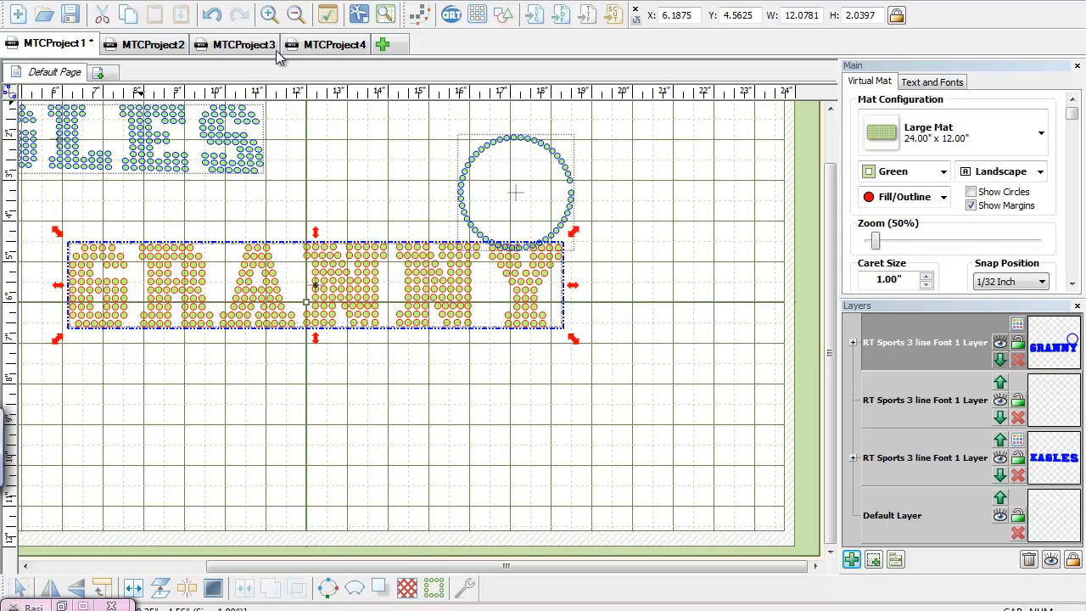
- Examine up close where the circle's lowest stones overlap the Y of the resized GRANNY lettering, with nothing selected
{"action": "left_click", "coordinate": [269, 14]}
{"action": "left_click", "coordinate": [269, 15]}
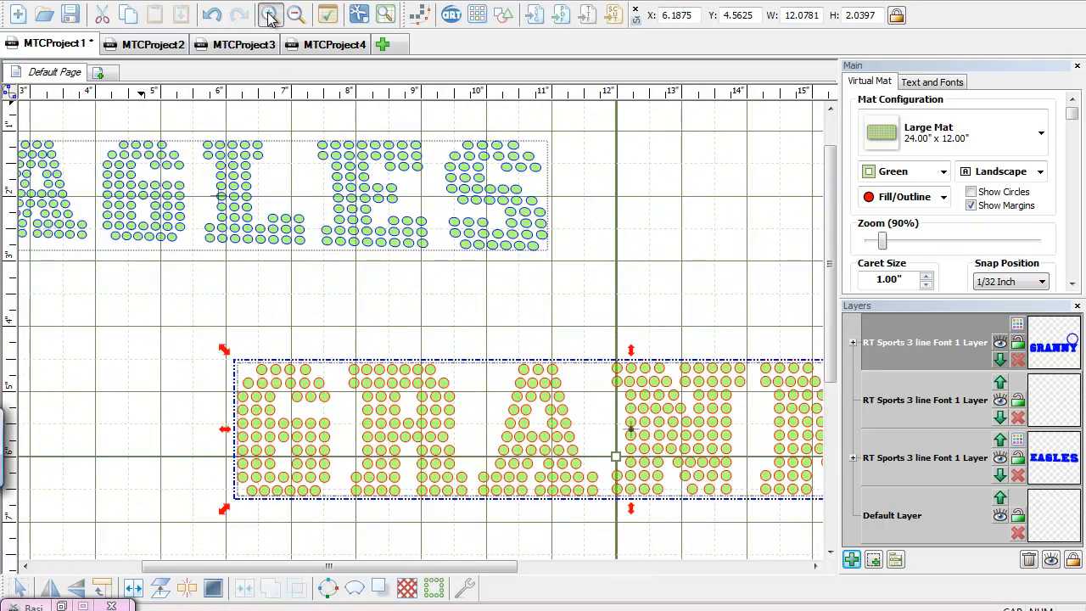
{"action": "left_click", "coordinate": [269, 14]}
{"action": "left_click_drag", "start_coordinate": [386, 562], "coordinate": [599, 588]}
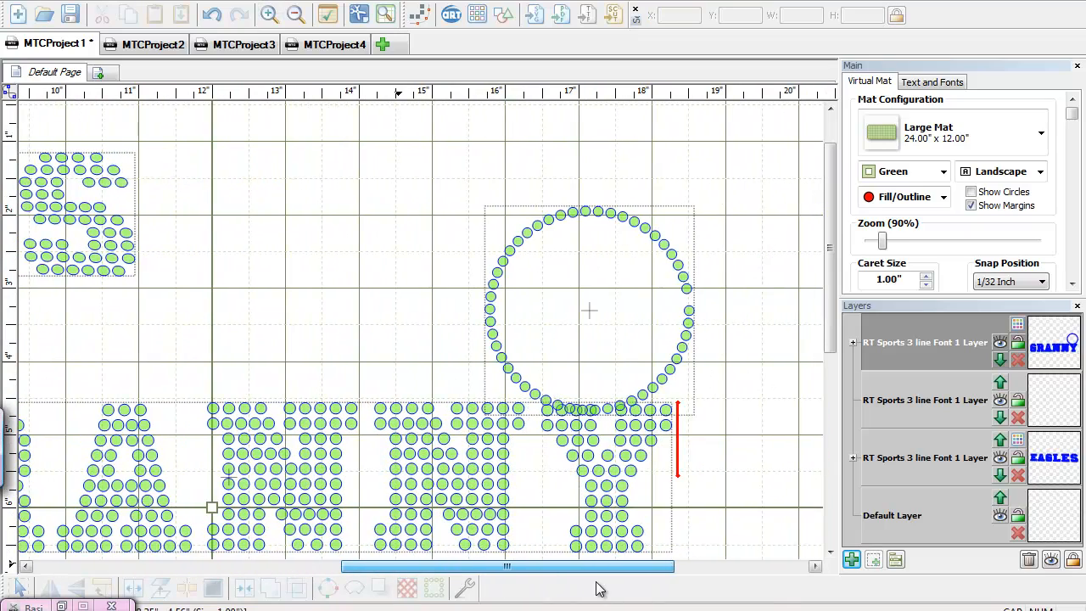
{"action": "left_click", "coordinate": [599, 447]}
{"action": "left_click", "coordinate": [427, 373]}
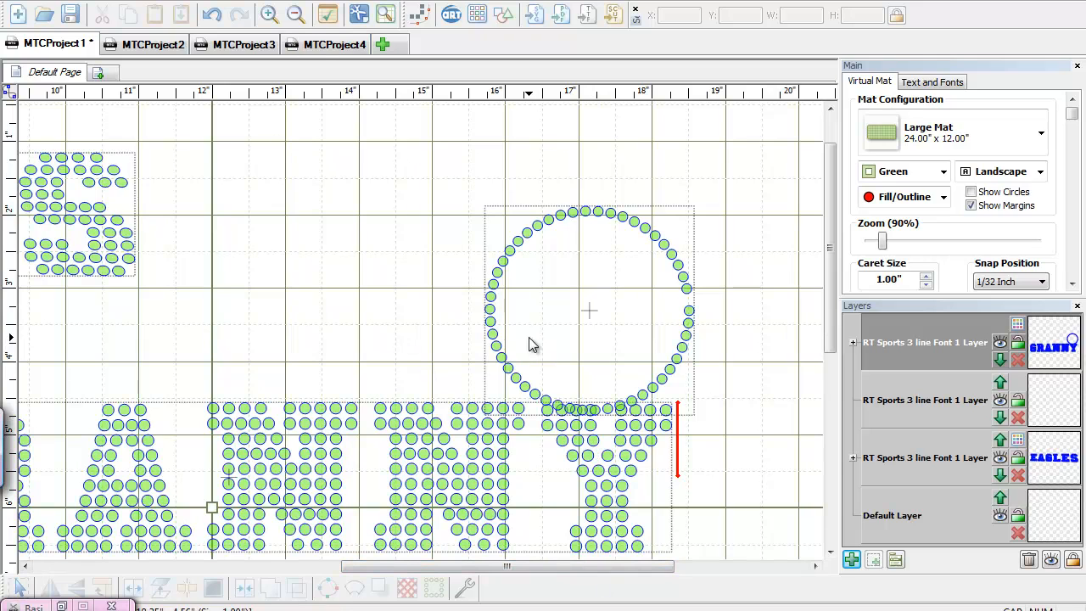
{"action": "left_click", "coordinate": [269, 14]}
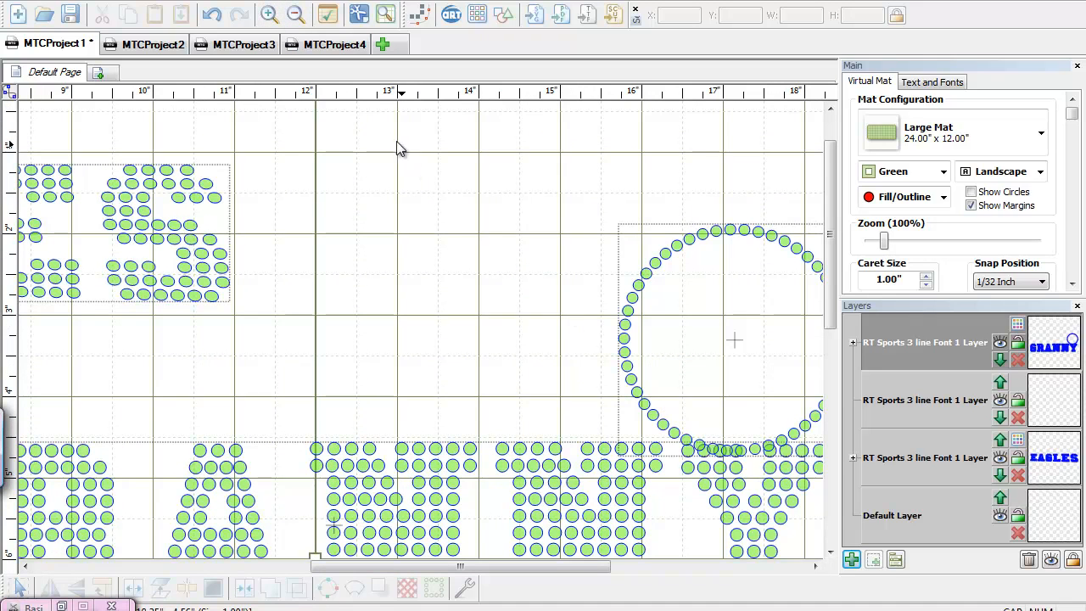
{"action": "left_click", "coordinate": [269, 14]}
{"action": "left_click", "coordinate": [269, 14]}
{"action": "left_click_drag", "start_coordinate": [478, 567], "coordinate": [594, 577]}
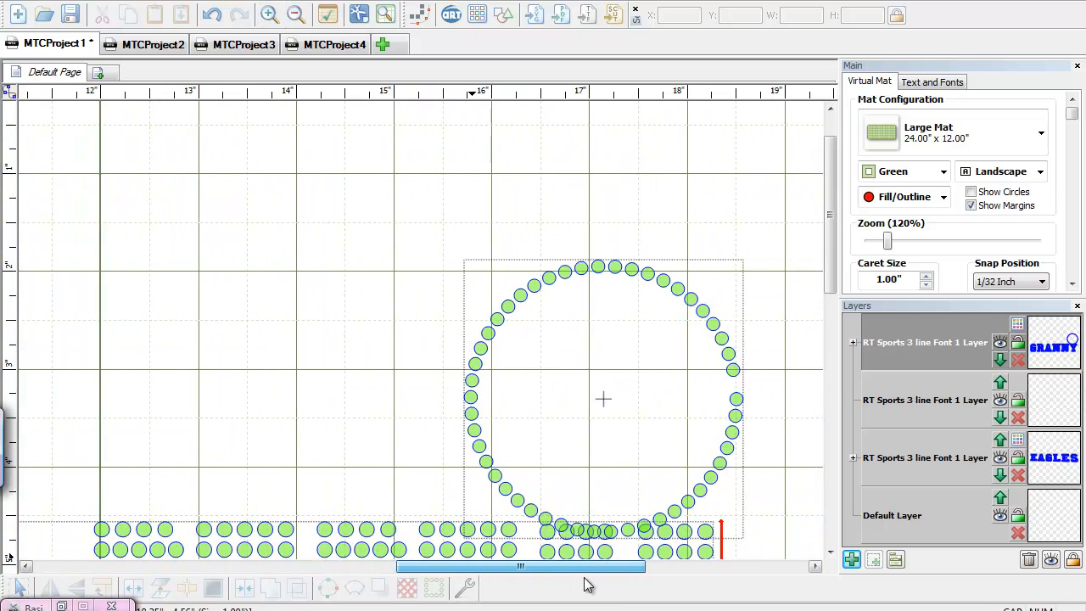
{"action": "left_click", "coordinate": [831, 553]}
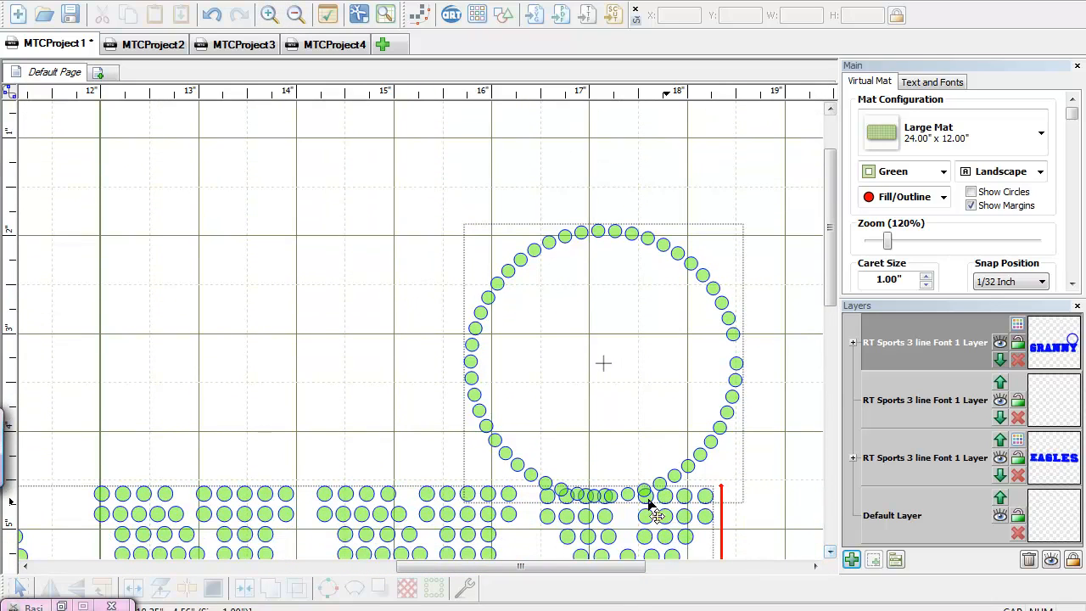
- Reposition the rhinestone circle at about X 15.8264, Y 1.8750 to line its lowest stones up with the top stones of the Y
{"action": "left_click", "coordinate": [606, 472]}
{"action": "left_click_drag", "start_coordinate": [606, 472], "coordinate": [624, 475]}
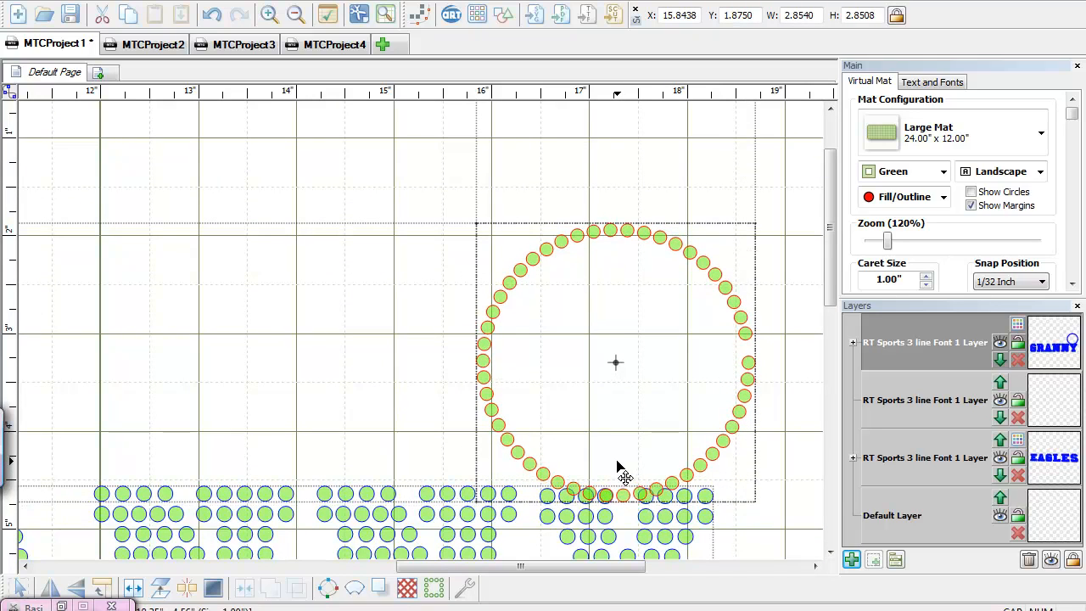
{"action": "left_click", "coordinate": [624, 475]}
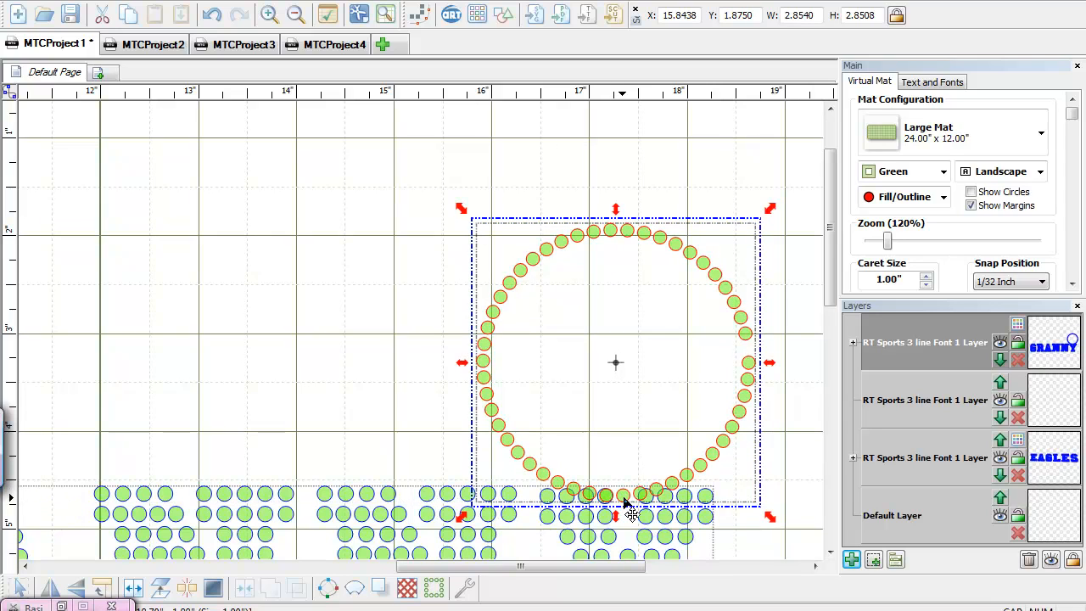
{"action": "mouse_move", "coordinate": [631, 507]}
{"action": "left_mouse_down"}
{"action": "mouse_move", "coordinate": [649, 511]}
{"action": "mouse_move", "coordinate": [643, 520]}
{"action": "left_mouse_up"}
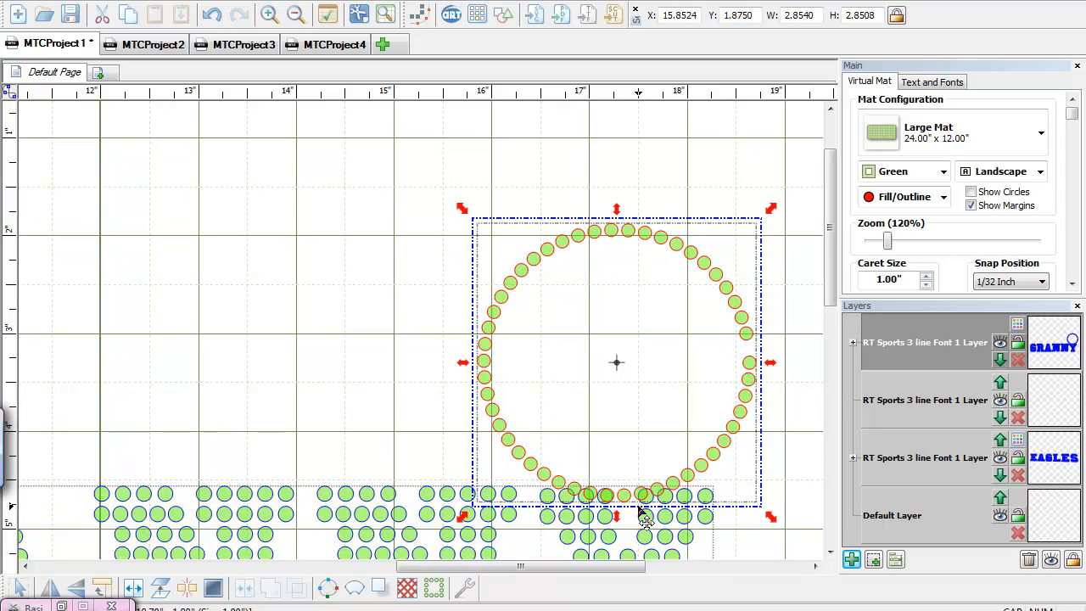
{"action": "key", "text": "Left"}
{"action": "key", "text": "Left"}
{"action": "key", "text": "Left"}
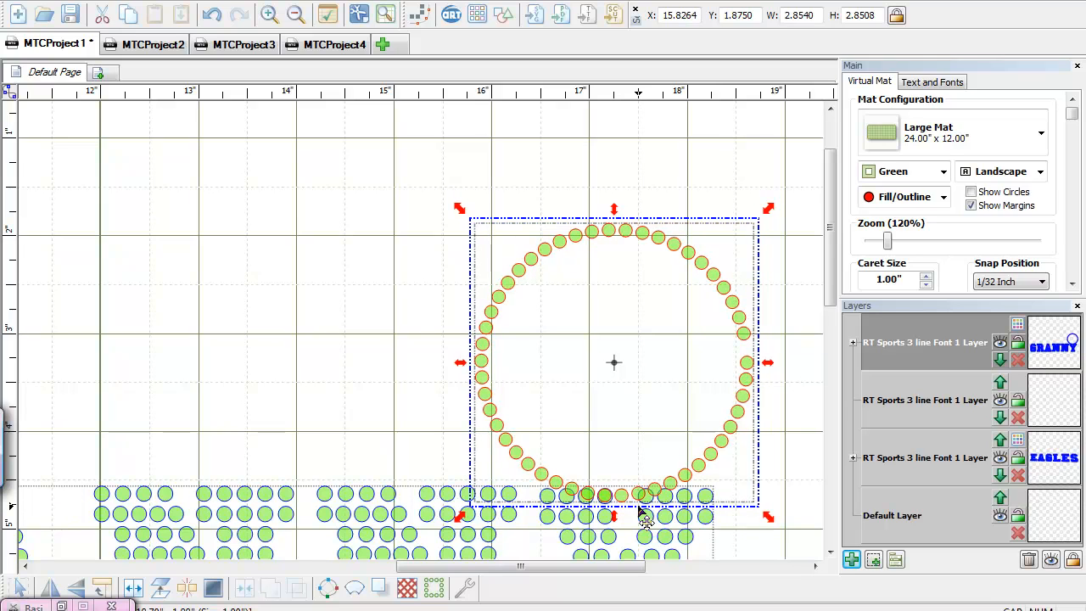
{"action": "key", "text": "Down"}
- Move the circle up clear of the lettering to X 15.7500, Y -0.1563 and bring the whole word GRANNY into view
{"action": "left_click_drag", "start_coordinate": [616, 483], "coordinate": [607, 283]}
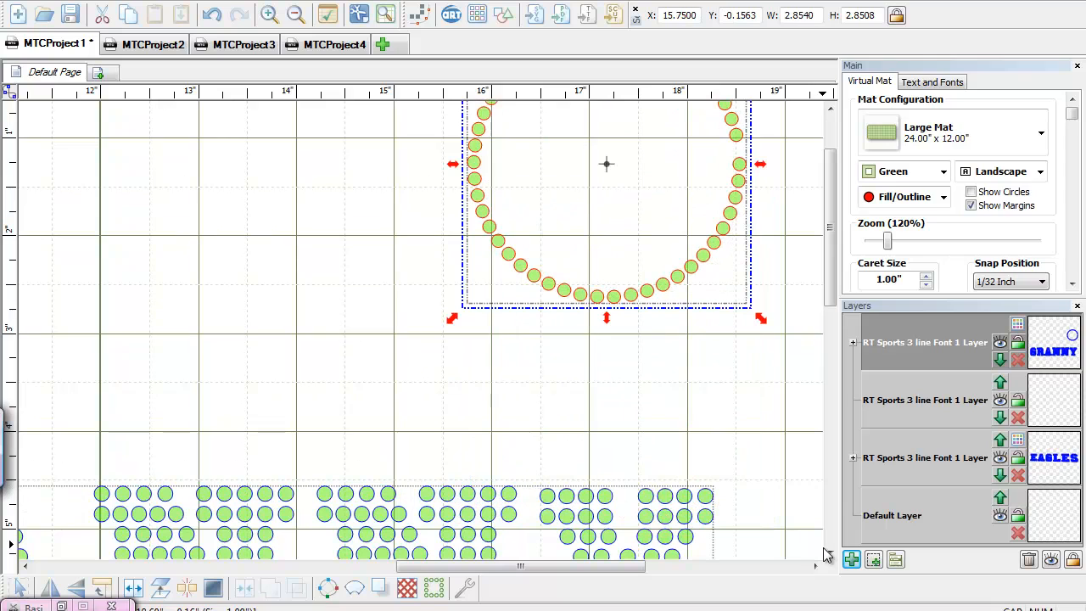
{"action": "left_click", "coordinate": [296, 15]}
{"action": "left_click", "coordinate": [296, 15]}
{"action": "left_click_drag", "start_coordinate": [556, 566], "coordinate": [341, 567]}
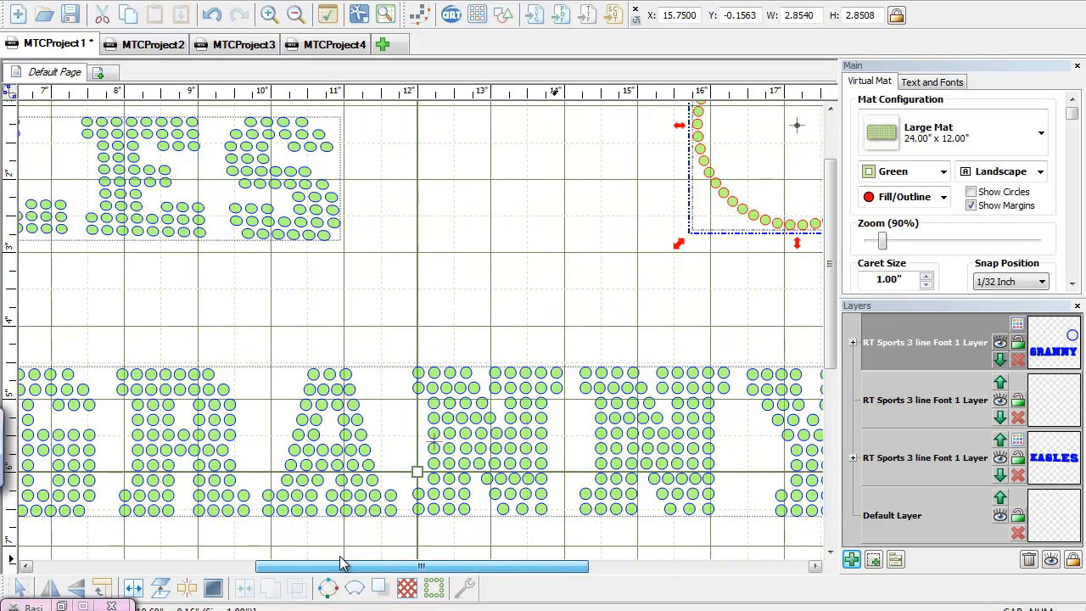
{"action": "left_click", "coordinate": [296, 15]}
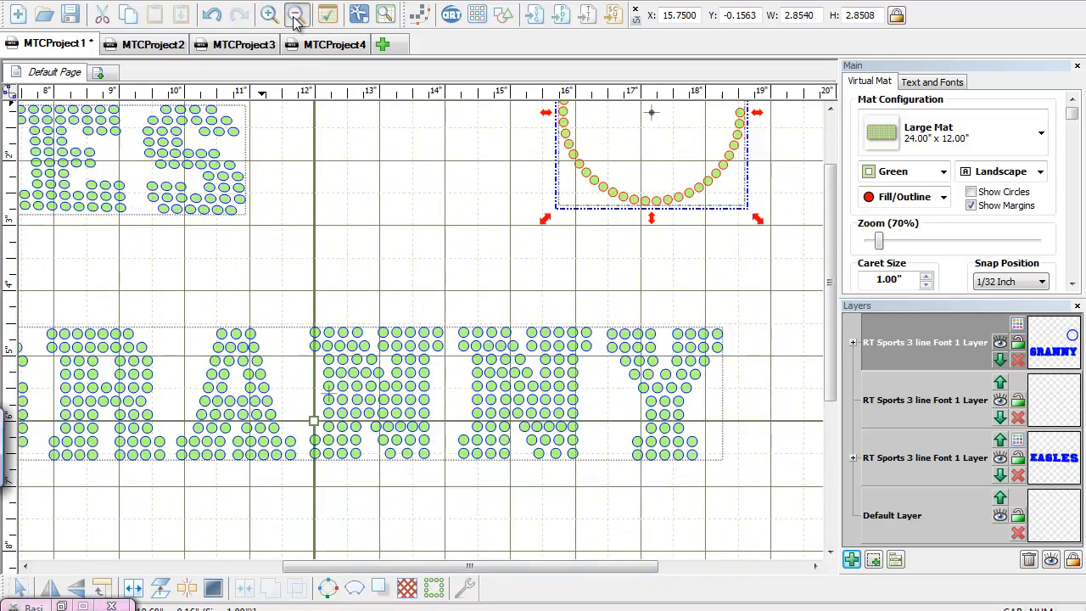
{"action": "left_click", "coordinate": [297, 15]}
{"action": "left_click_drag", "start_coordinate": [458, 561], "coordinate": [355, 585]}
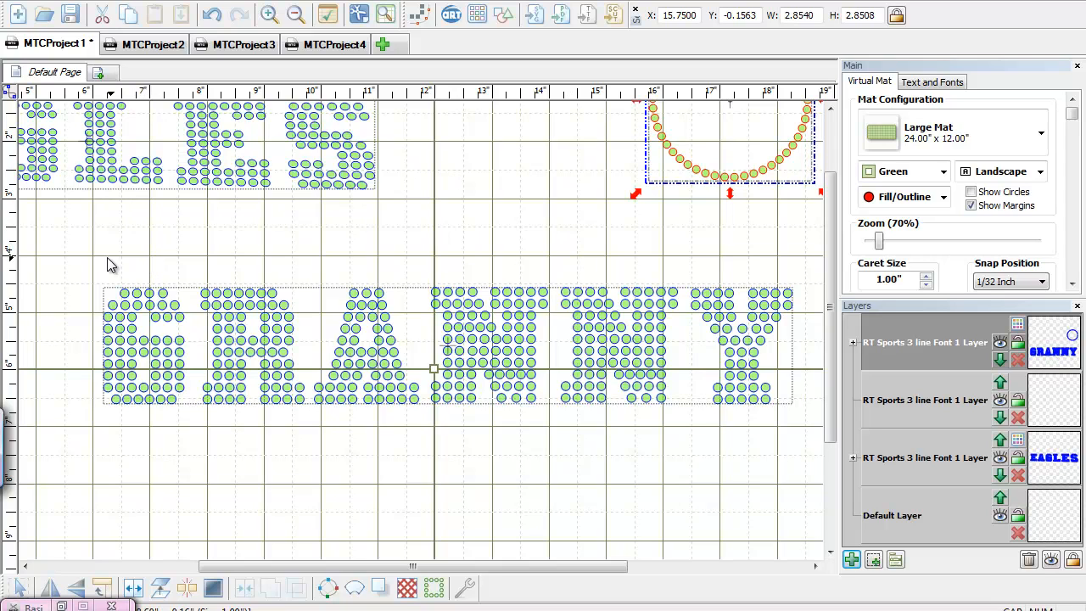
{"action": "left_click", "coordinate": [167, 382]}
{"action": "left_click", "coordinate": [502, 610]}
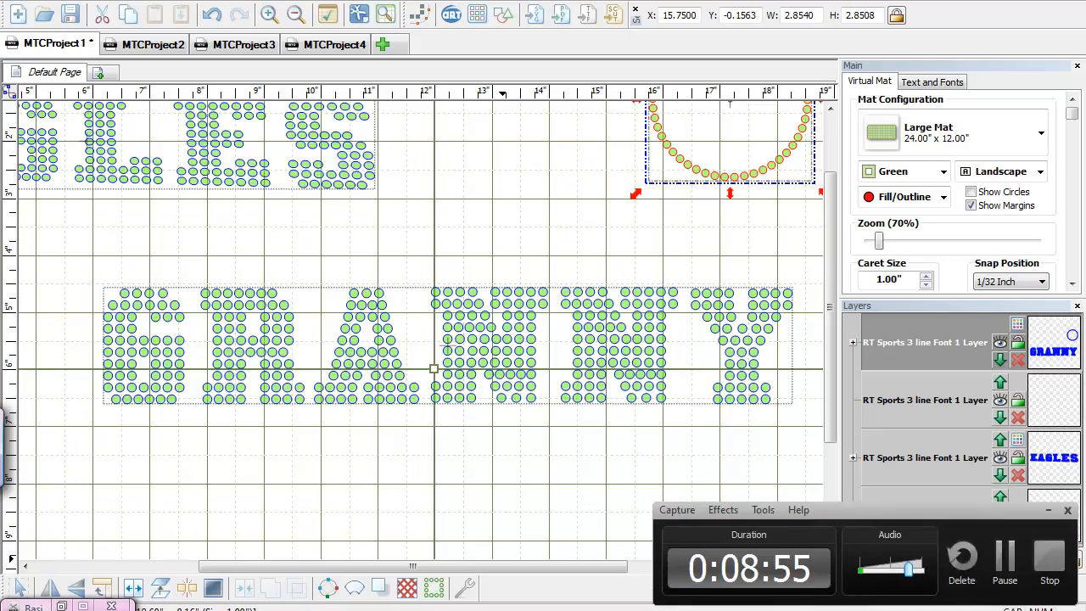